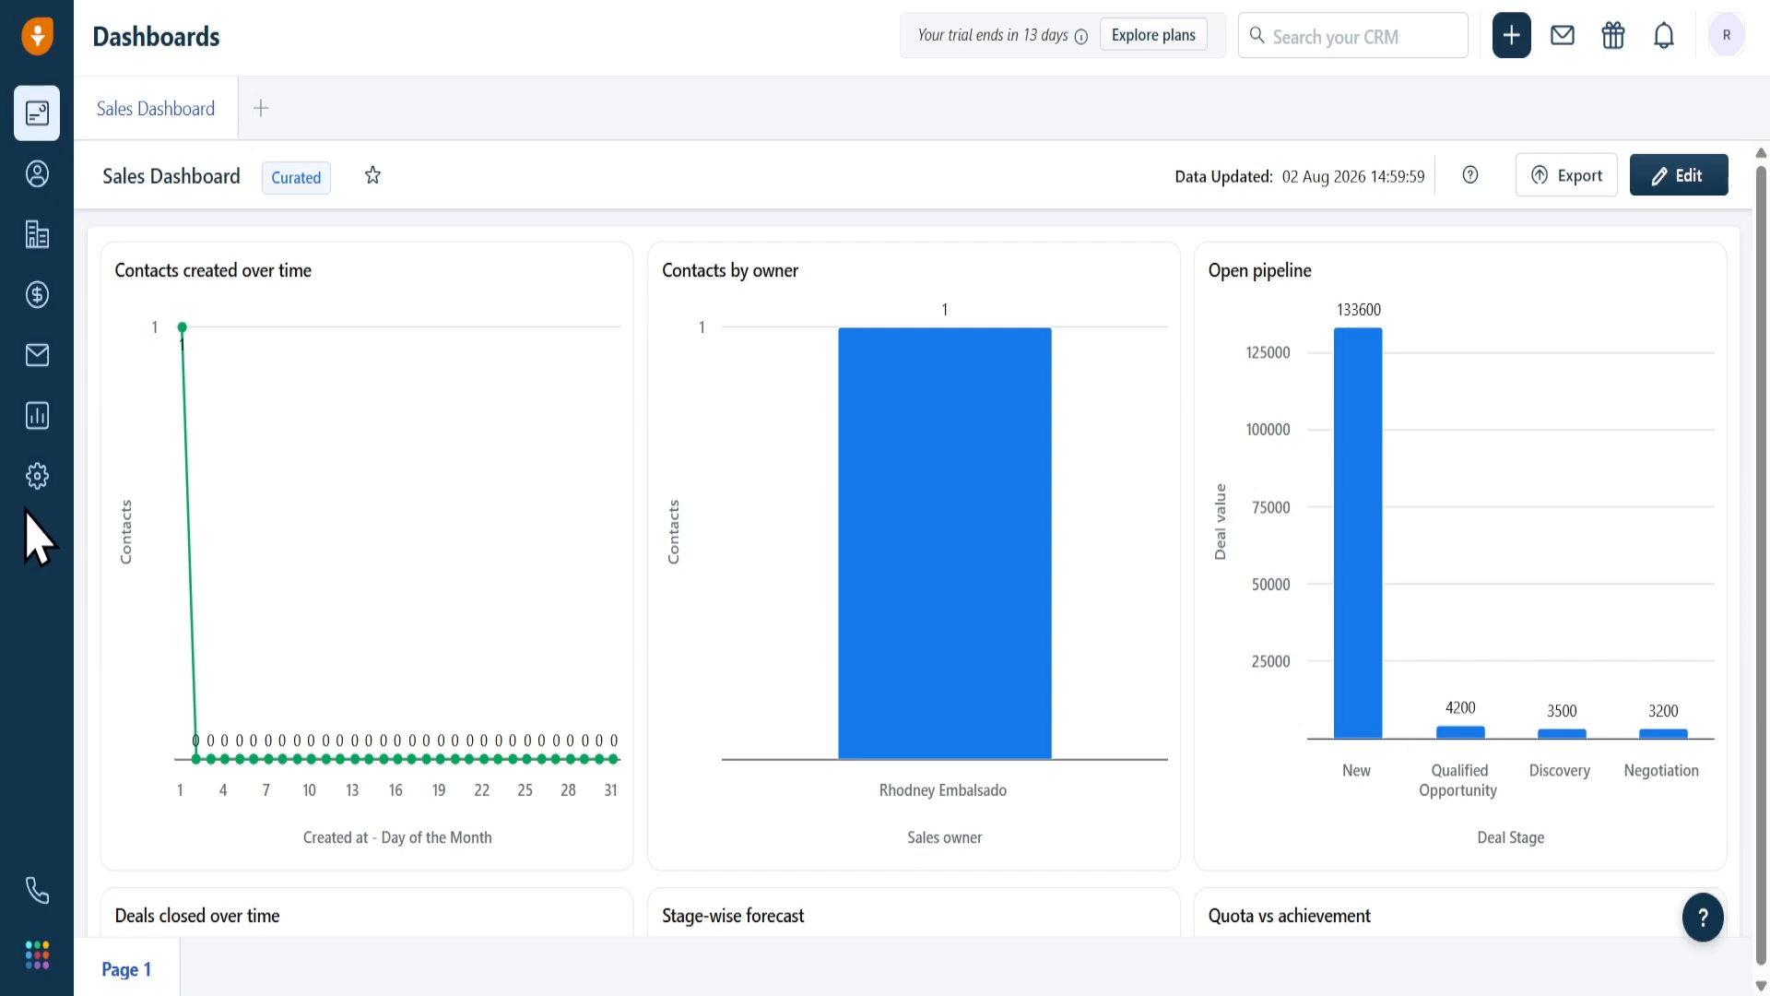
Open the Freddy settings under Account Settings in admin settings and review which AI features are enabled
click(37, 475)
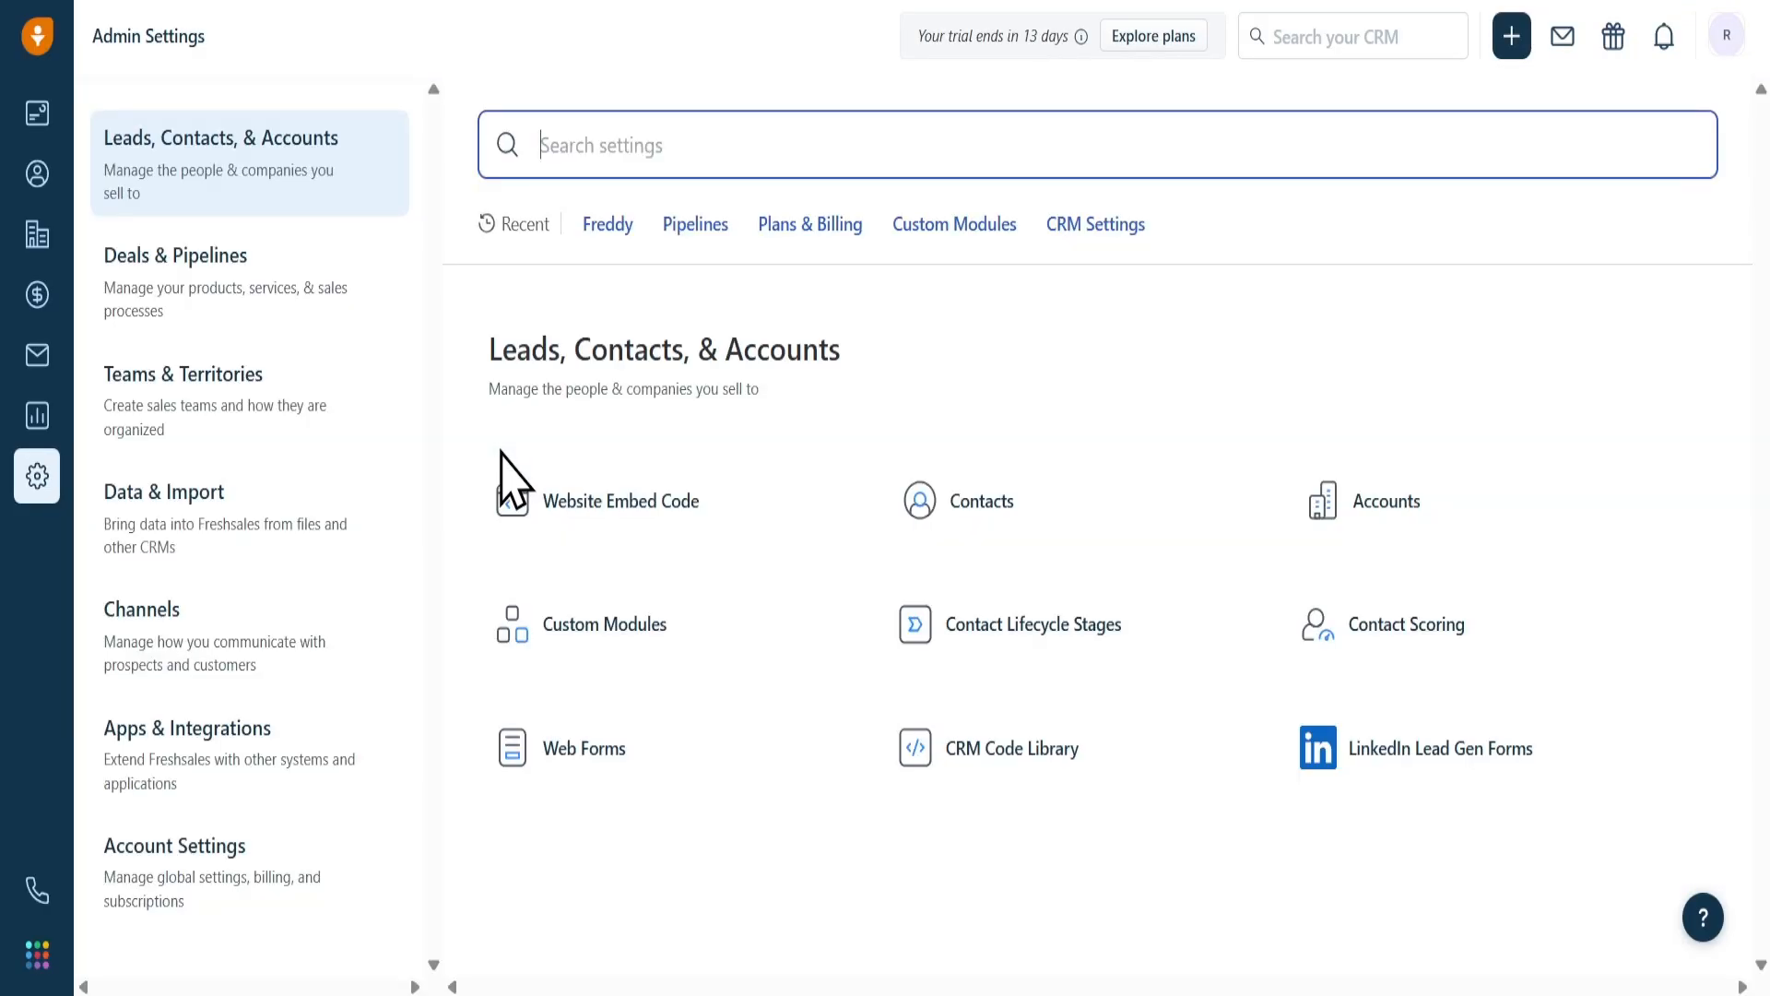
click(208, 848)
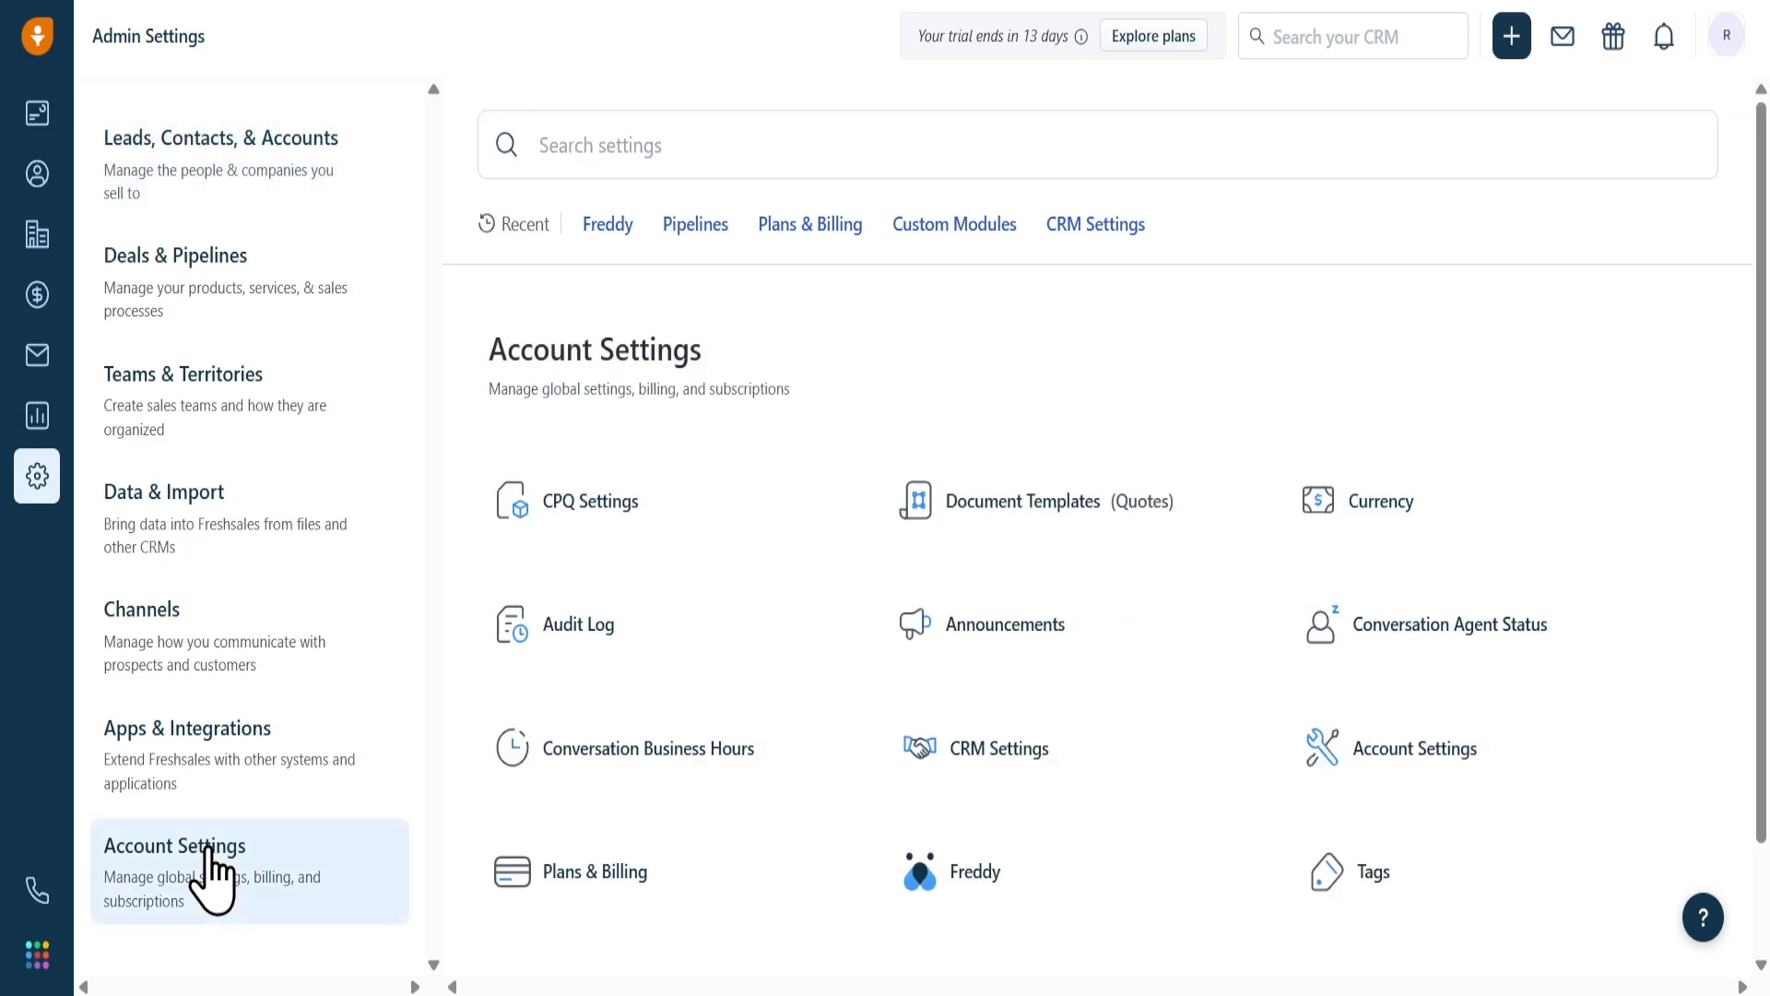
scroll(917, 637, down, 2)
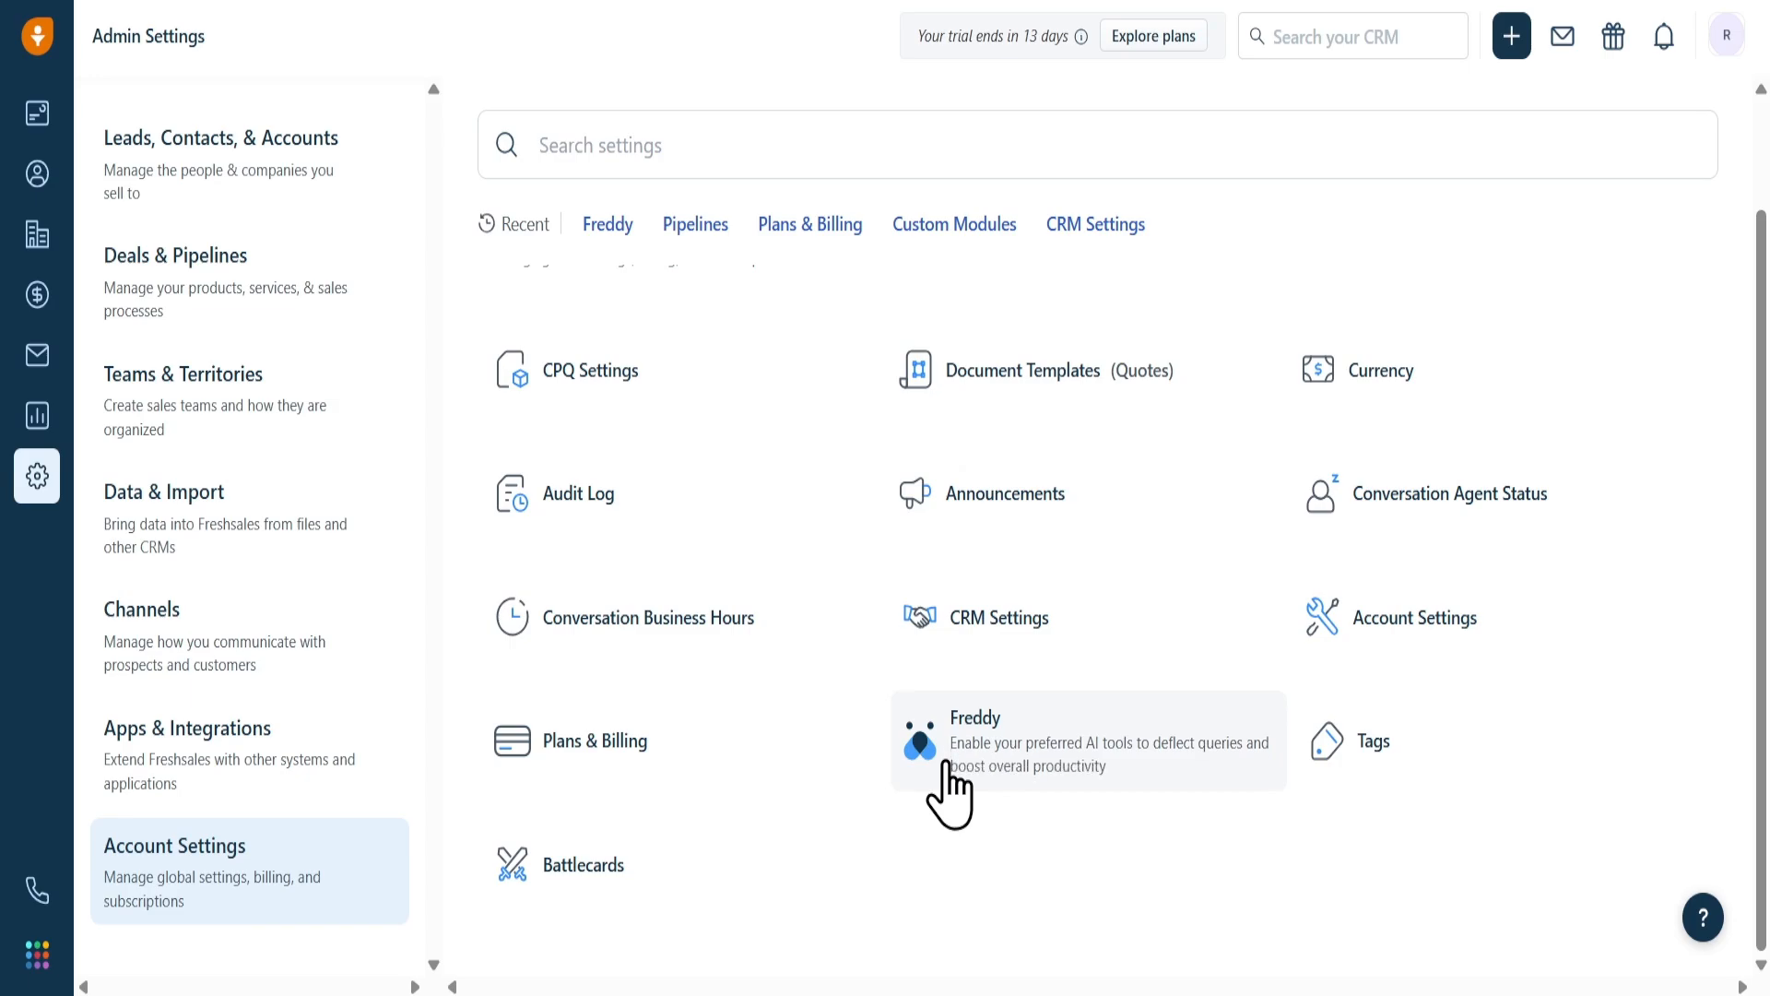
click(946, 765)
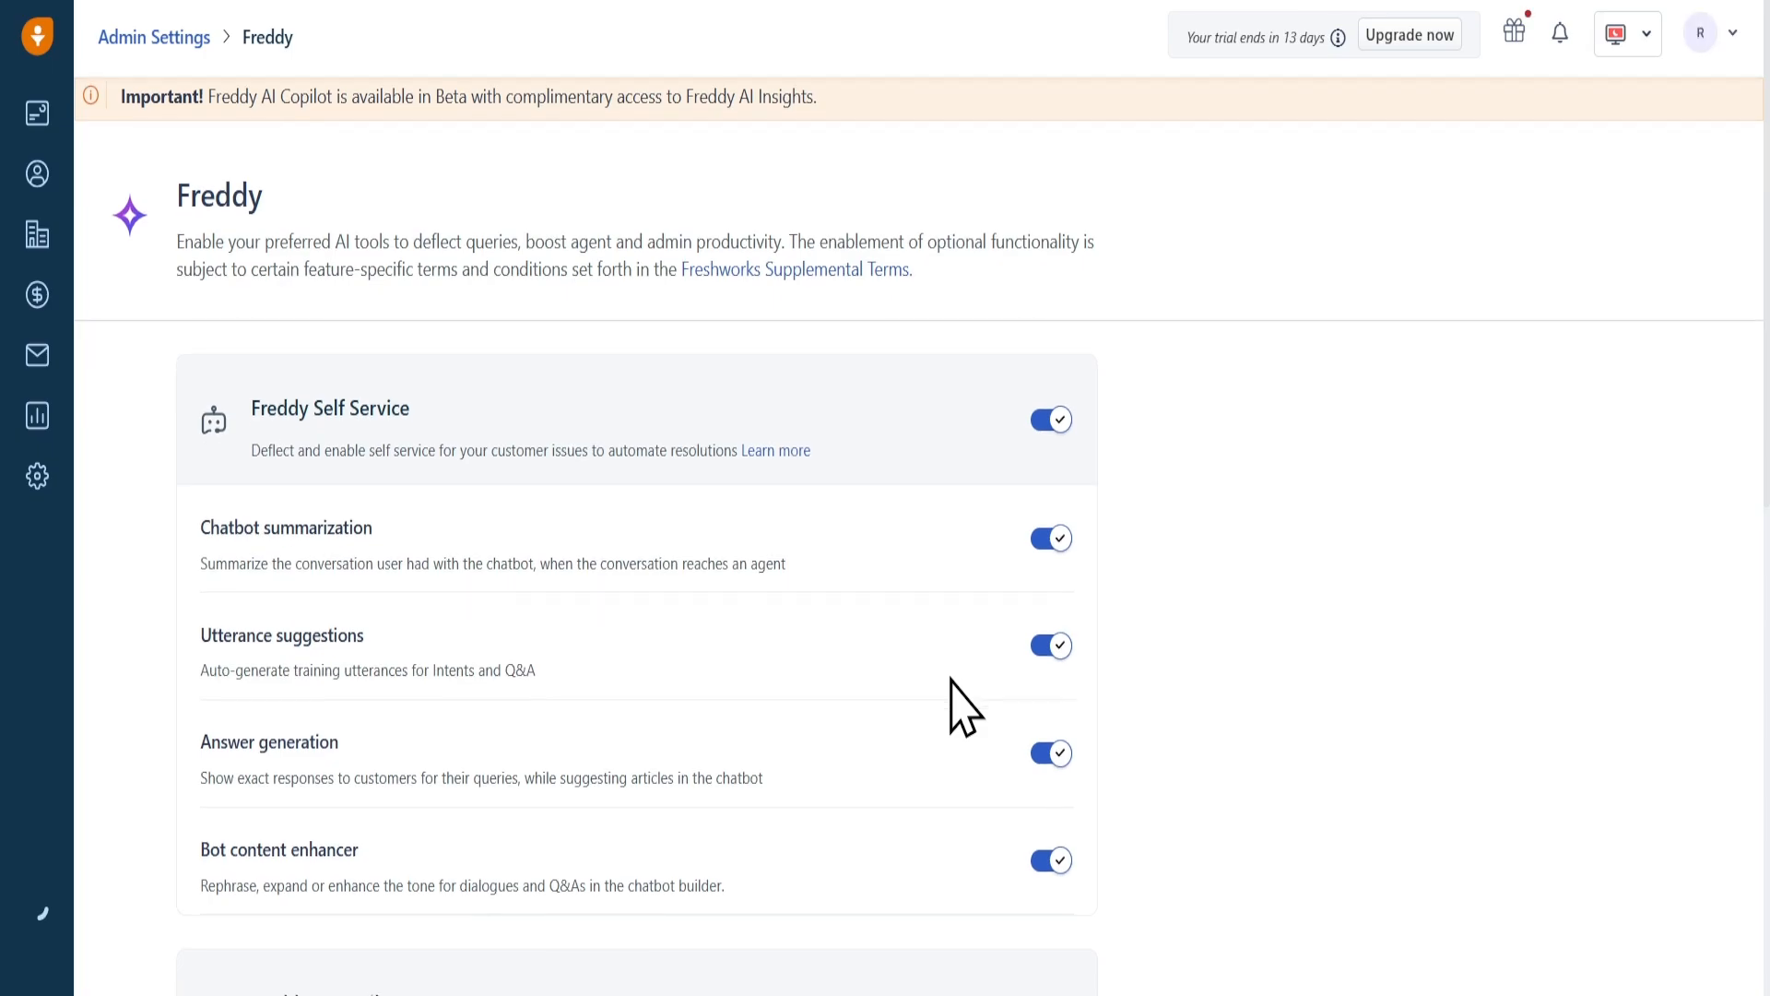
scroll(954, 705, down, 10)
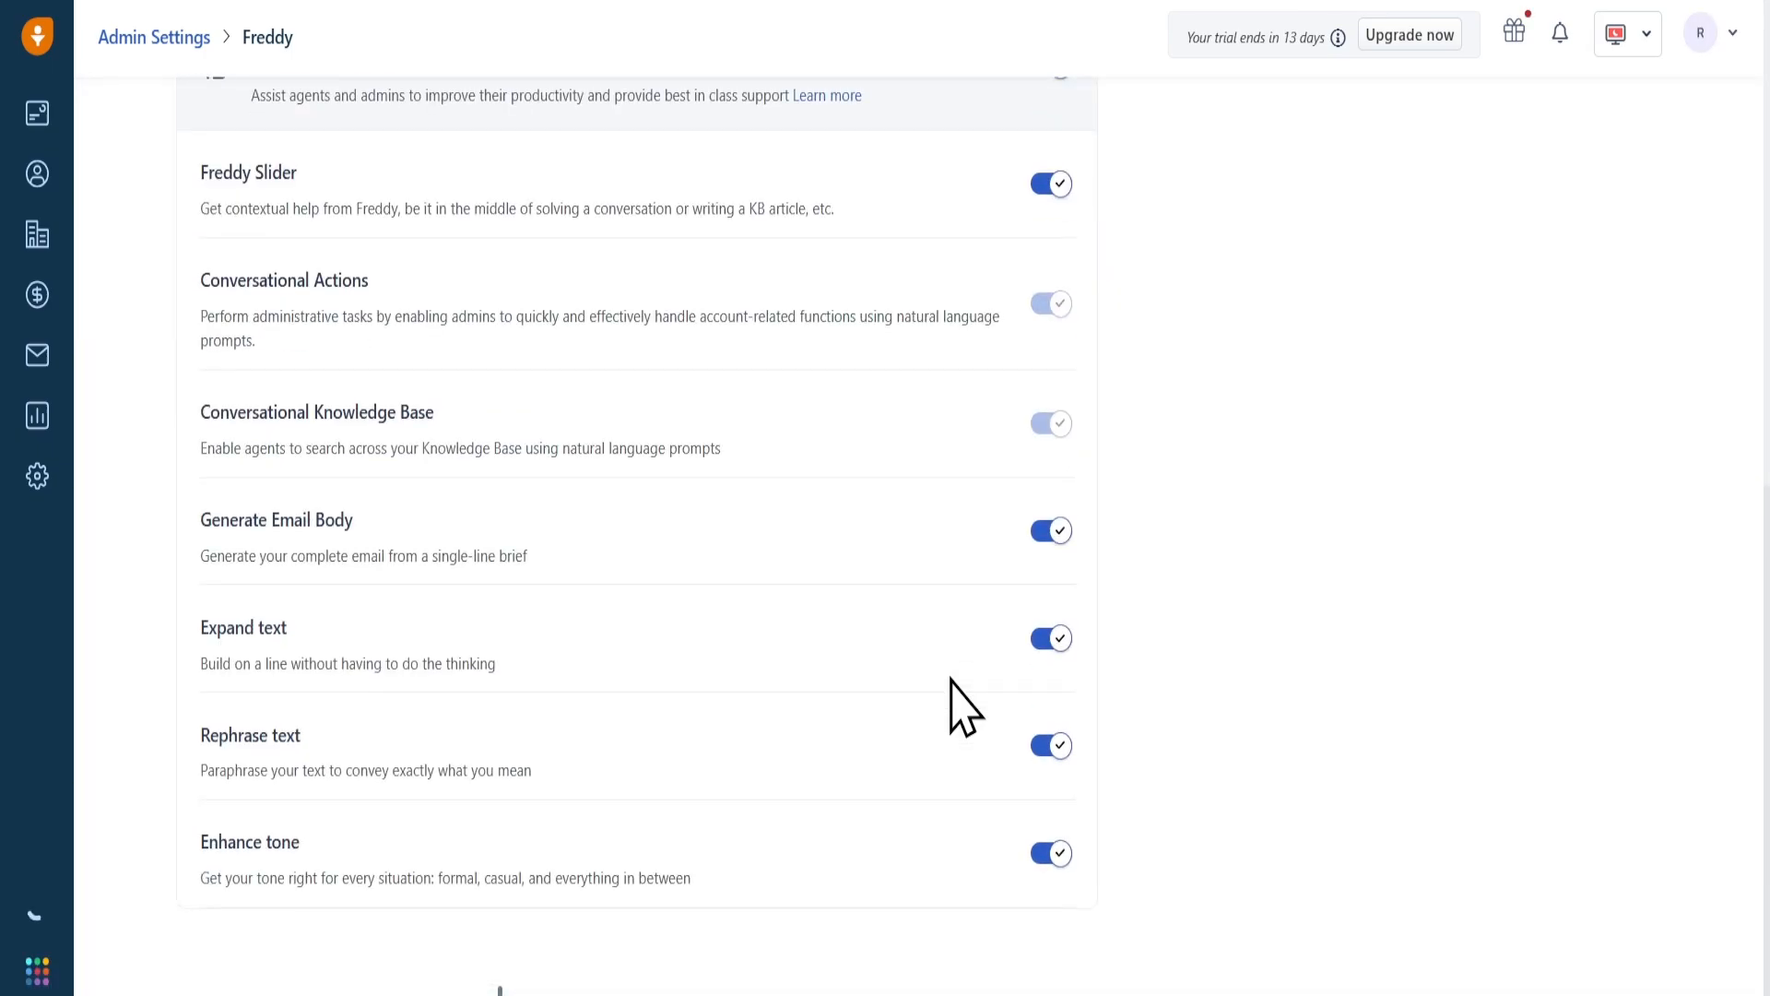
scroll(955, 705, up, 10)
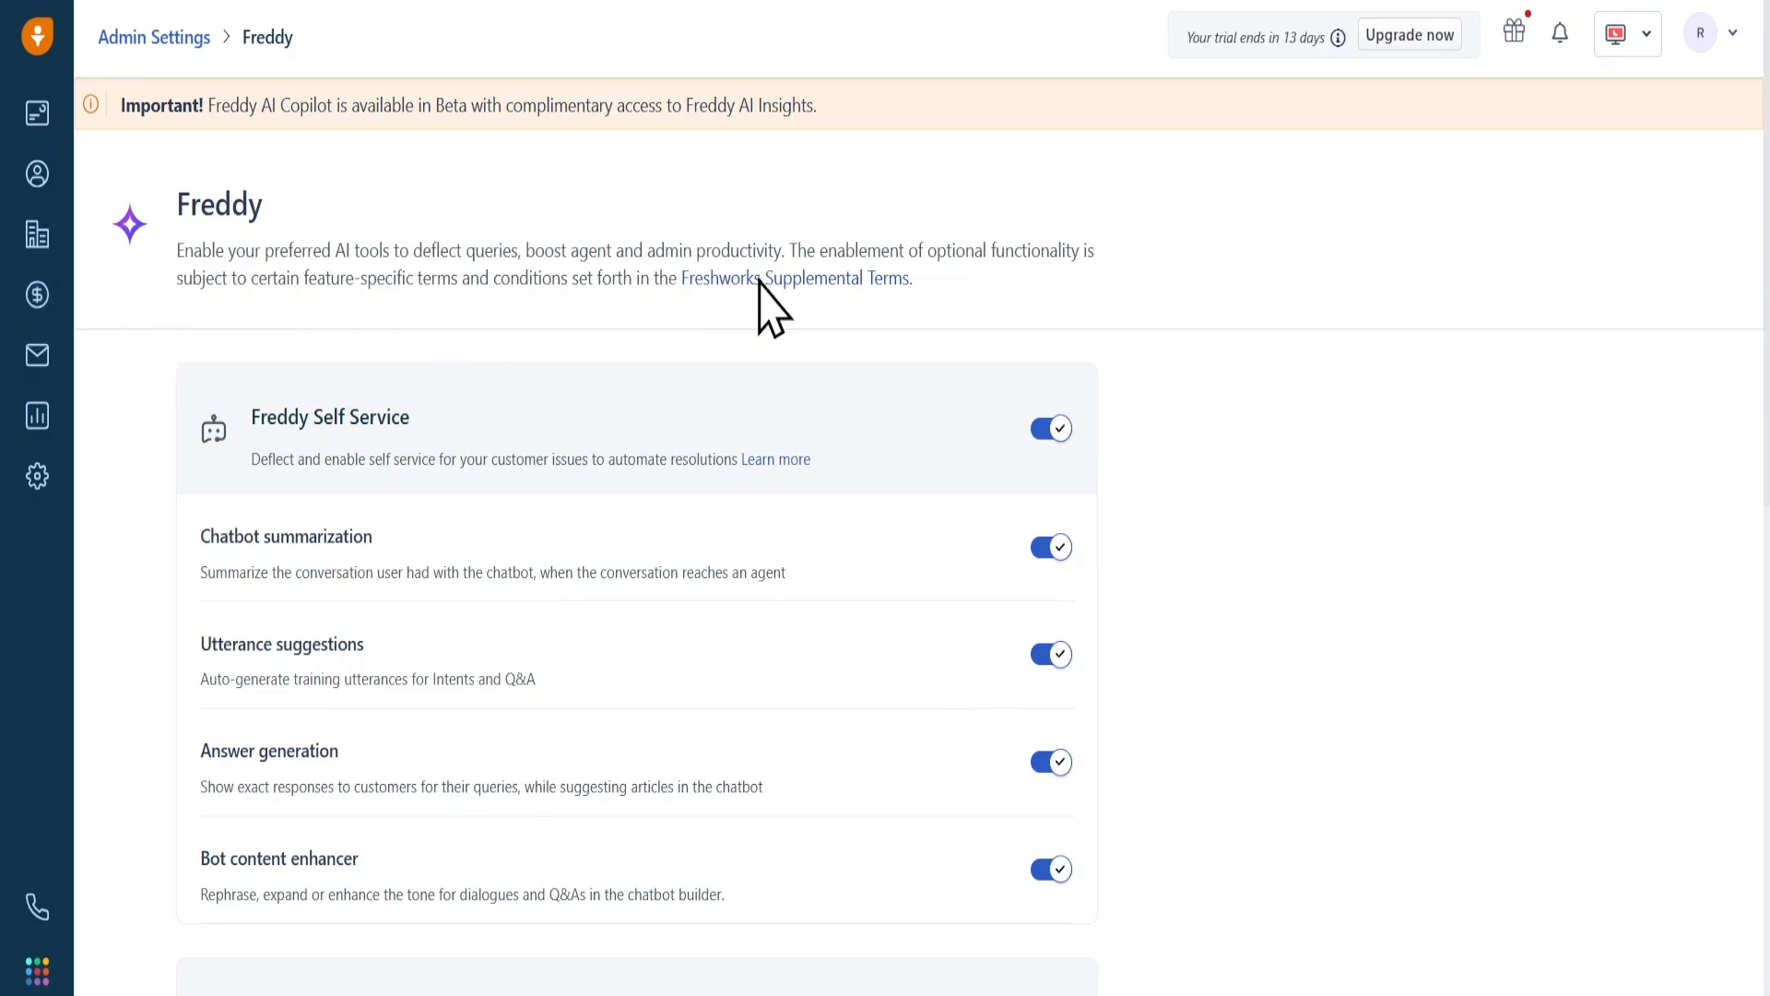
key(F5)
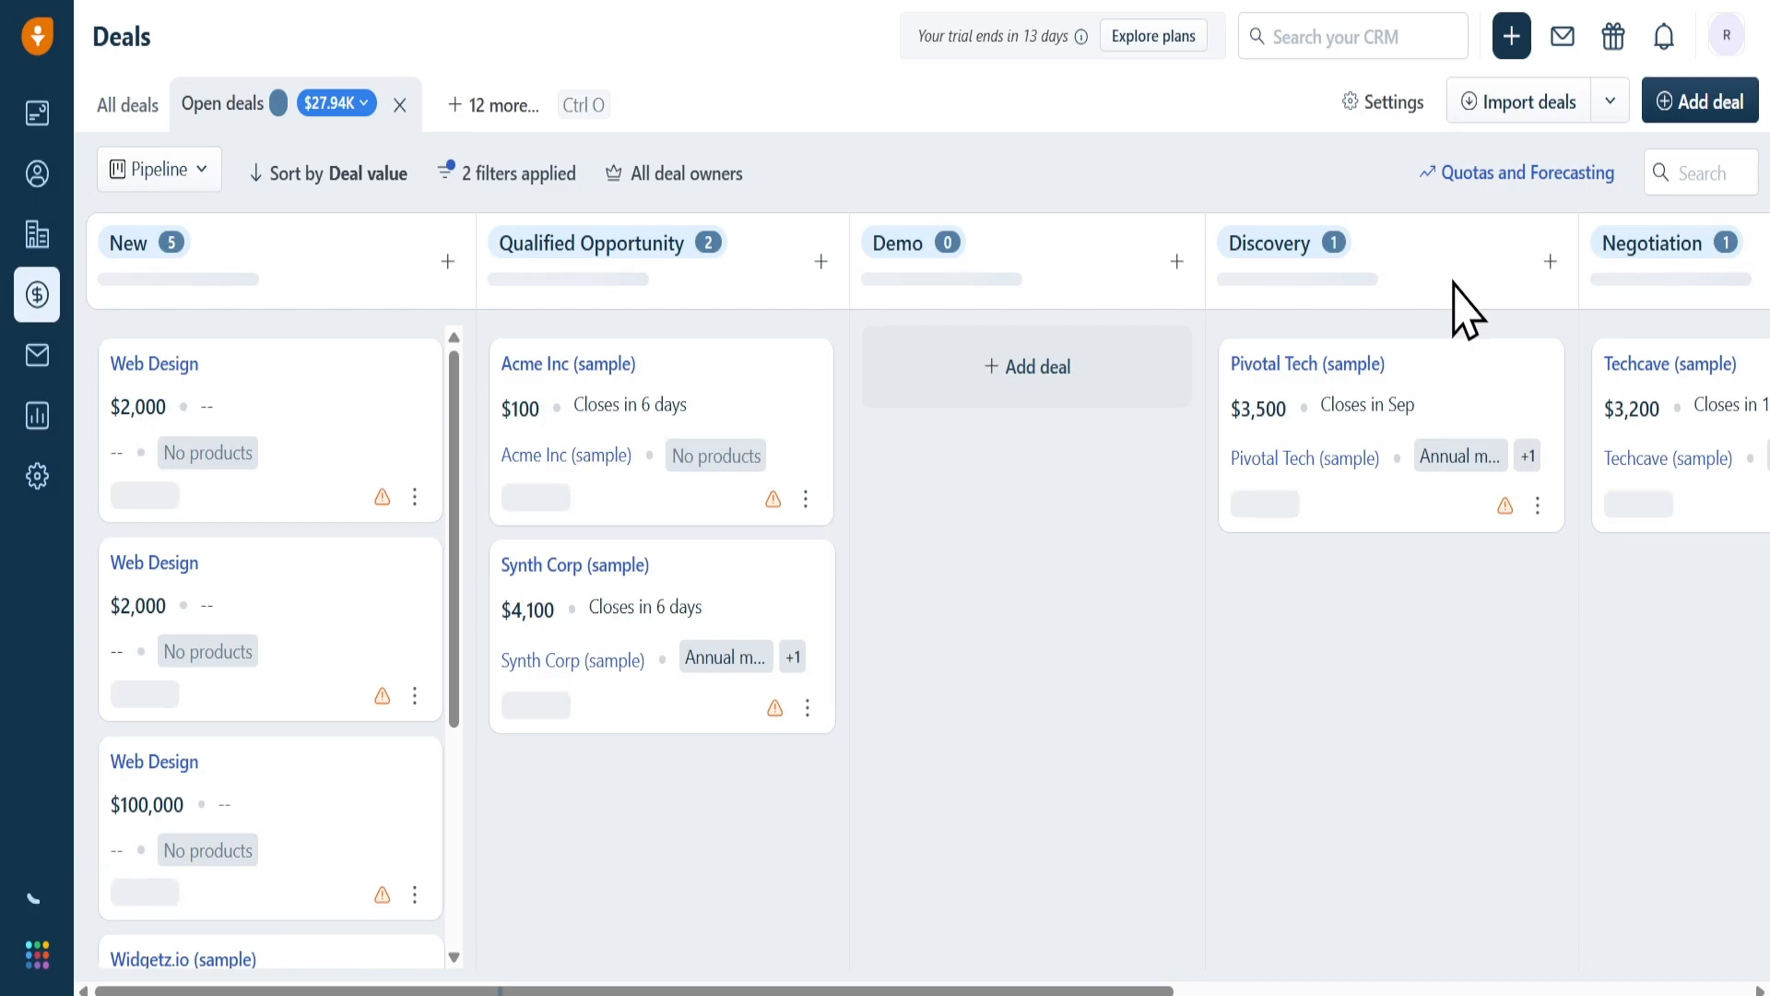
Open the Pivotal Tech (sample) deal, view its Freddy AI insights, and close the deal panel
click(1289, 369)
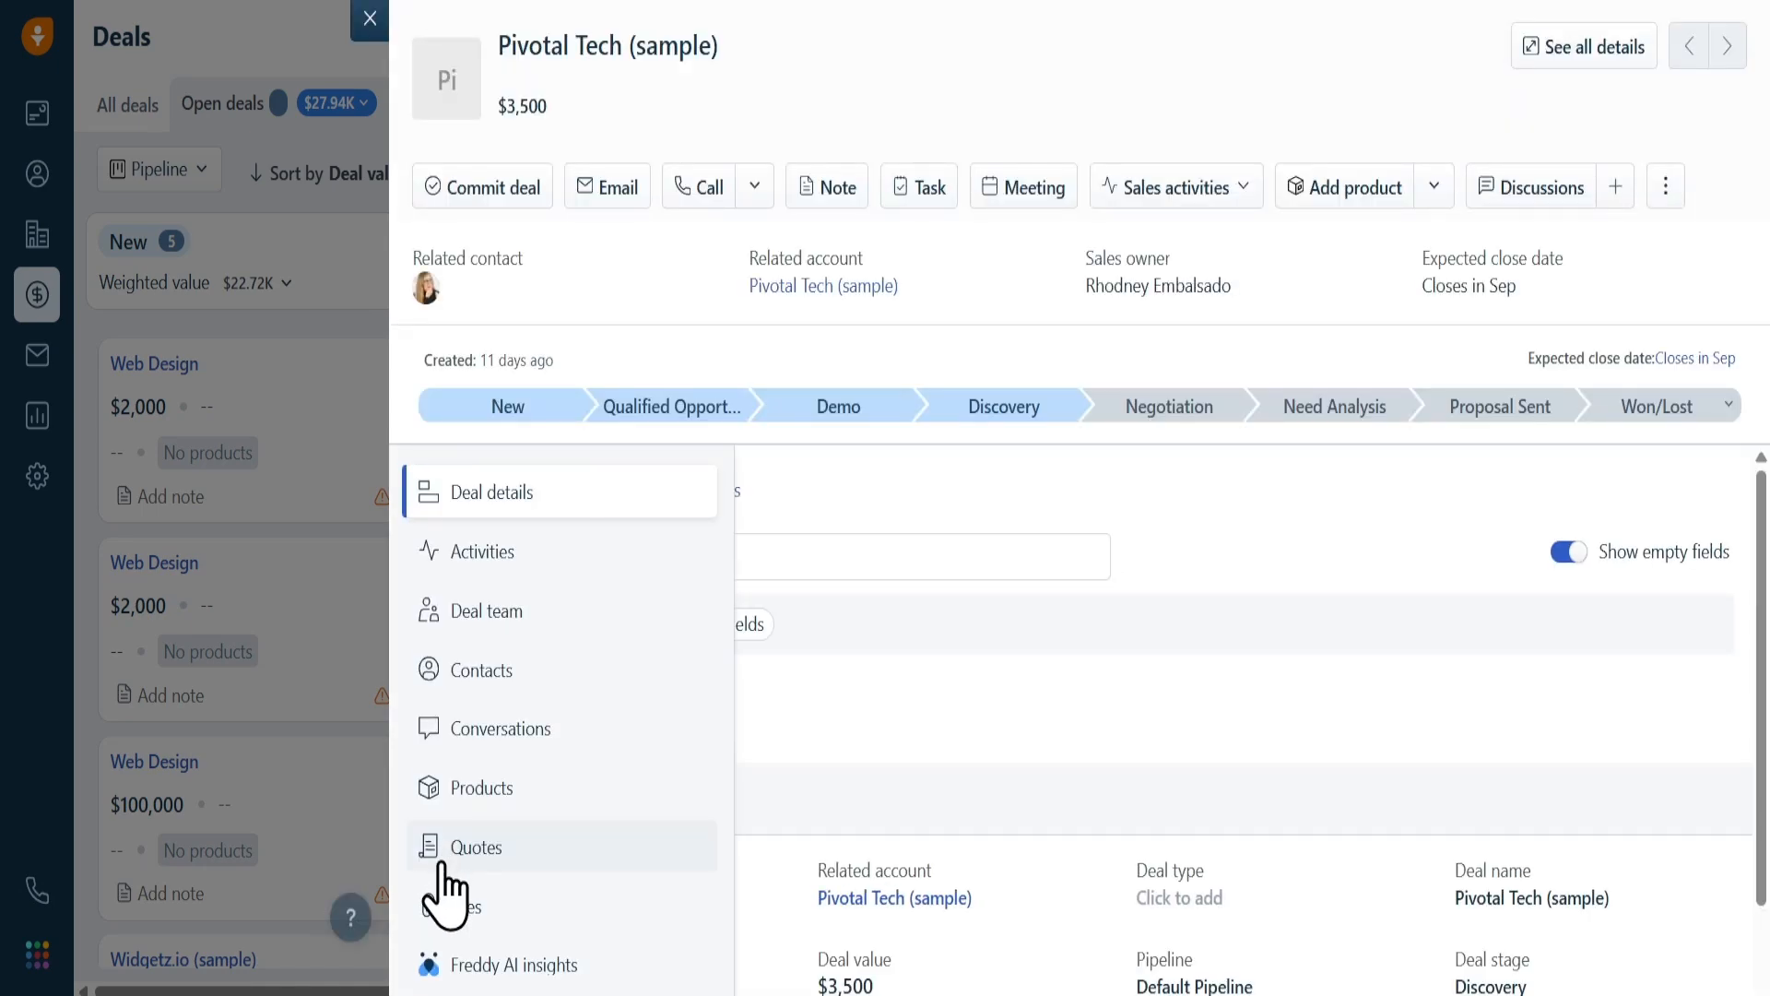
click(467, 970)
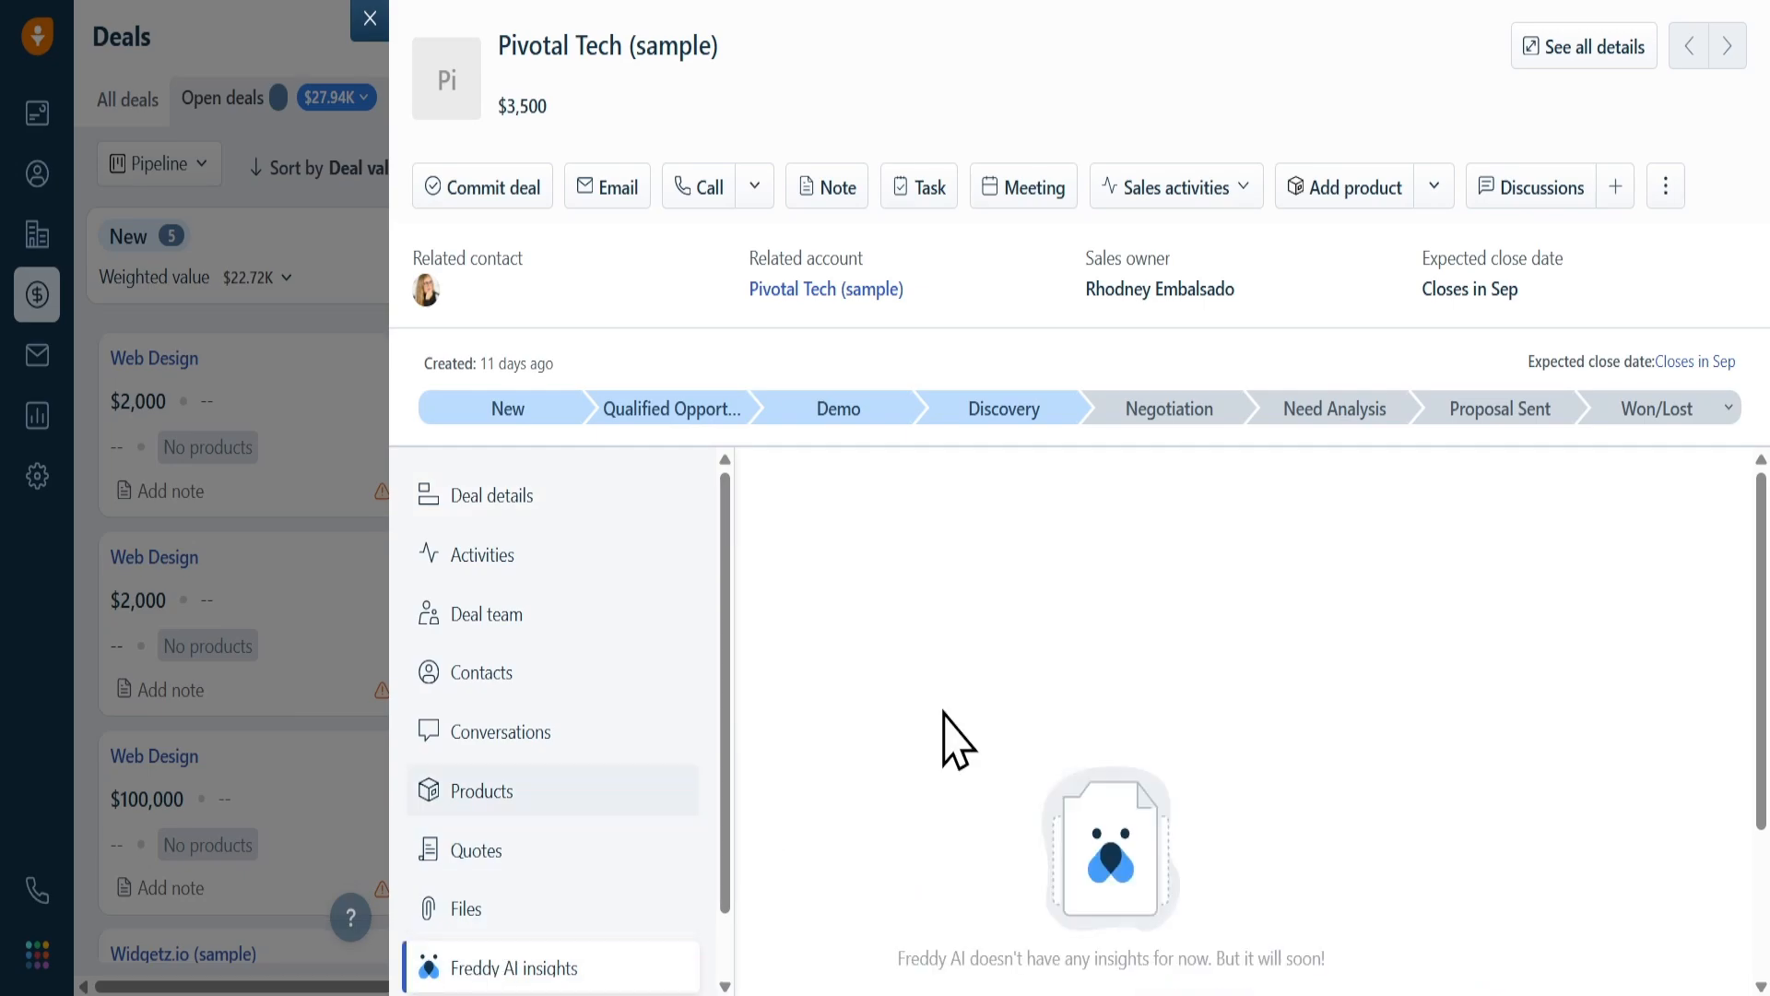
scroll(1130, 680, down, 3)
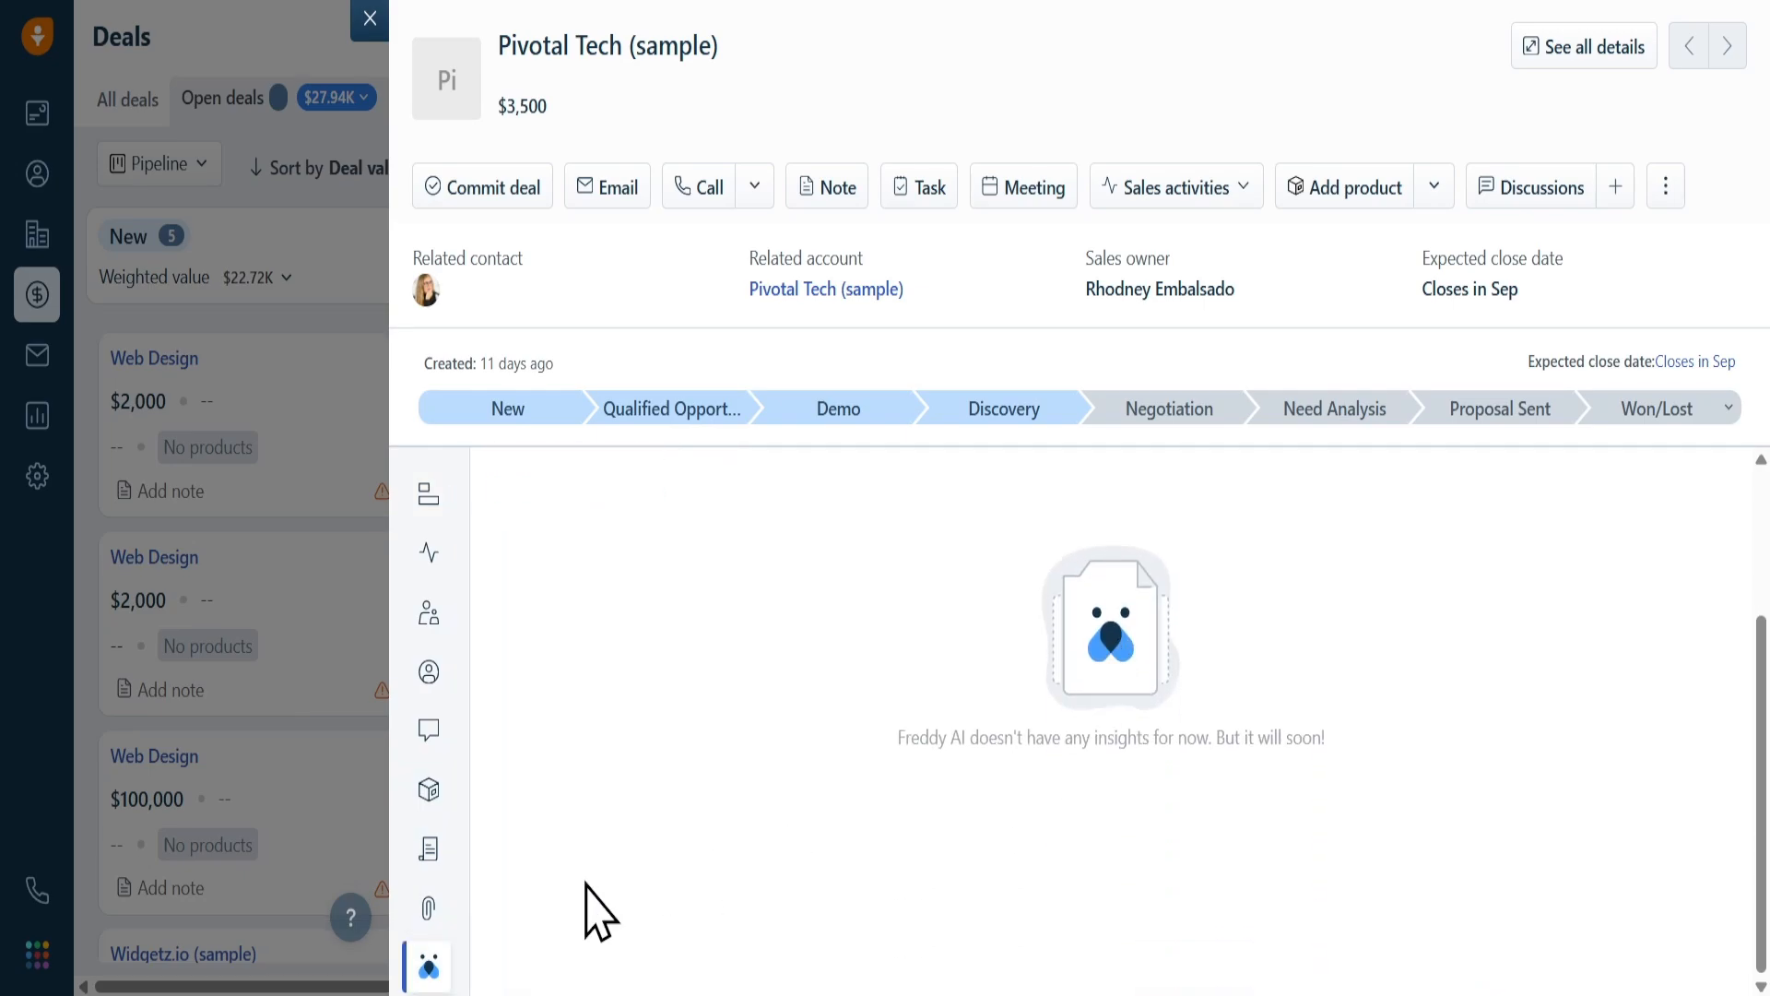
mouse_move(400, 892)
scroll(400, 893, down, 1)
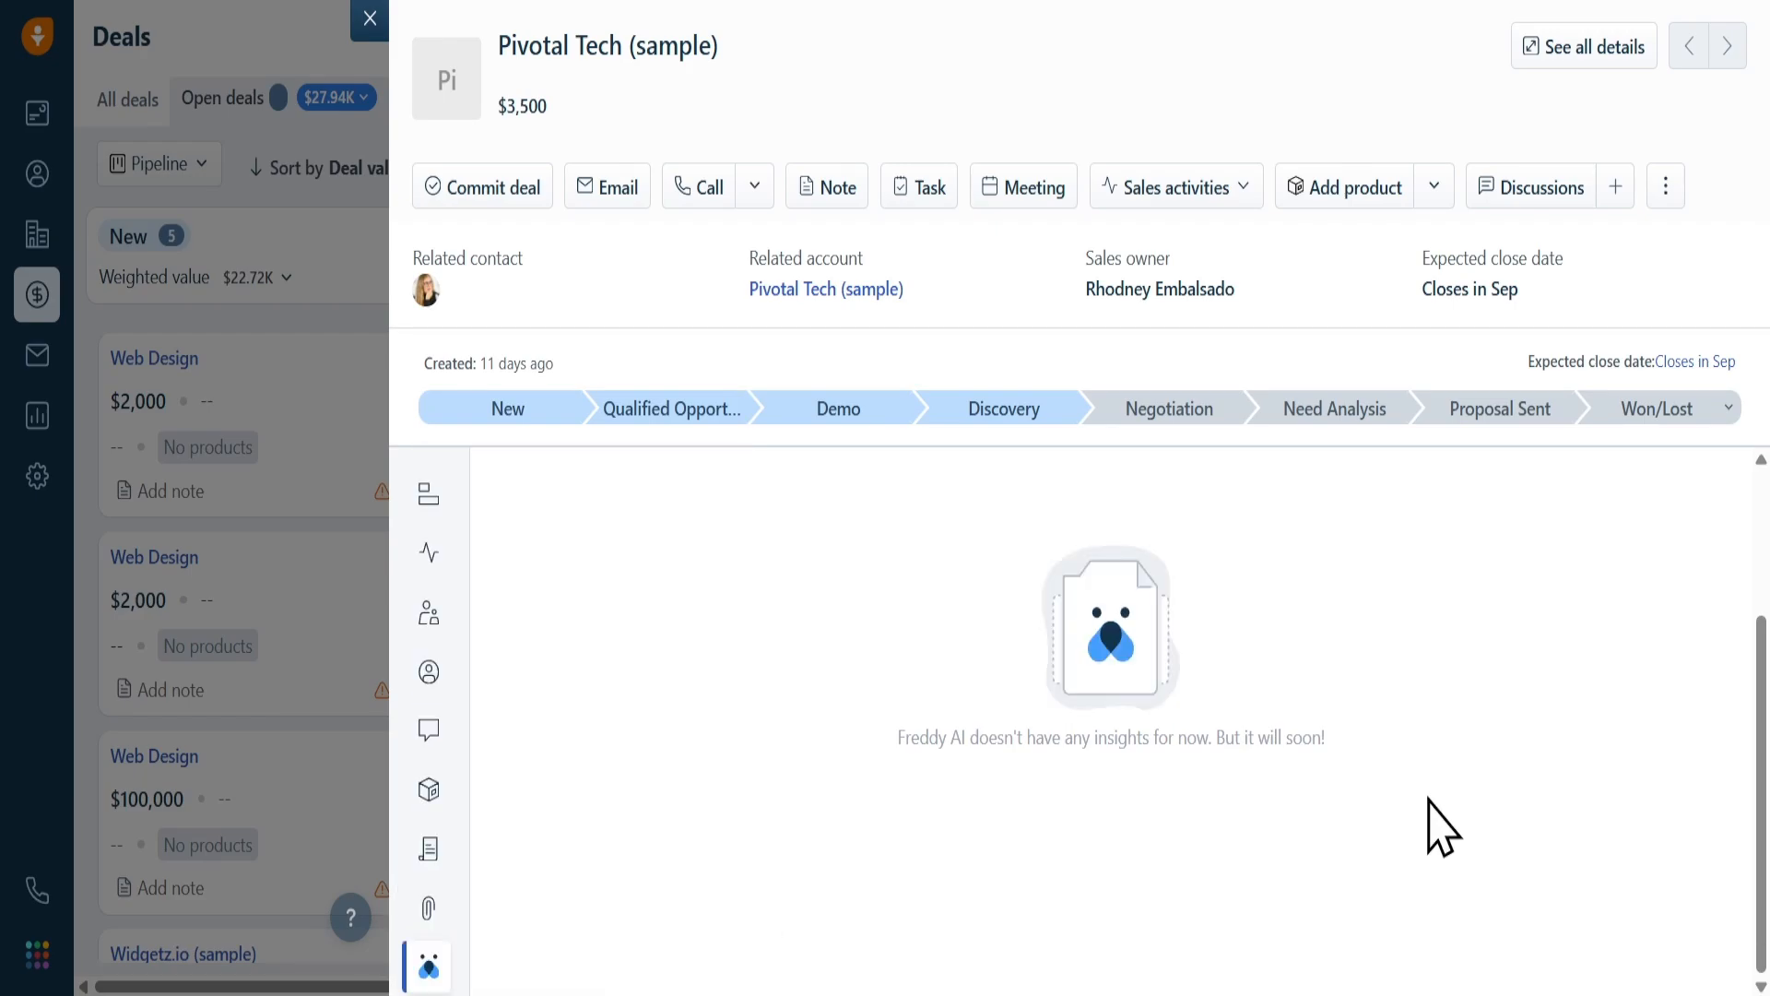
drag(1383, 759, 874, 762)
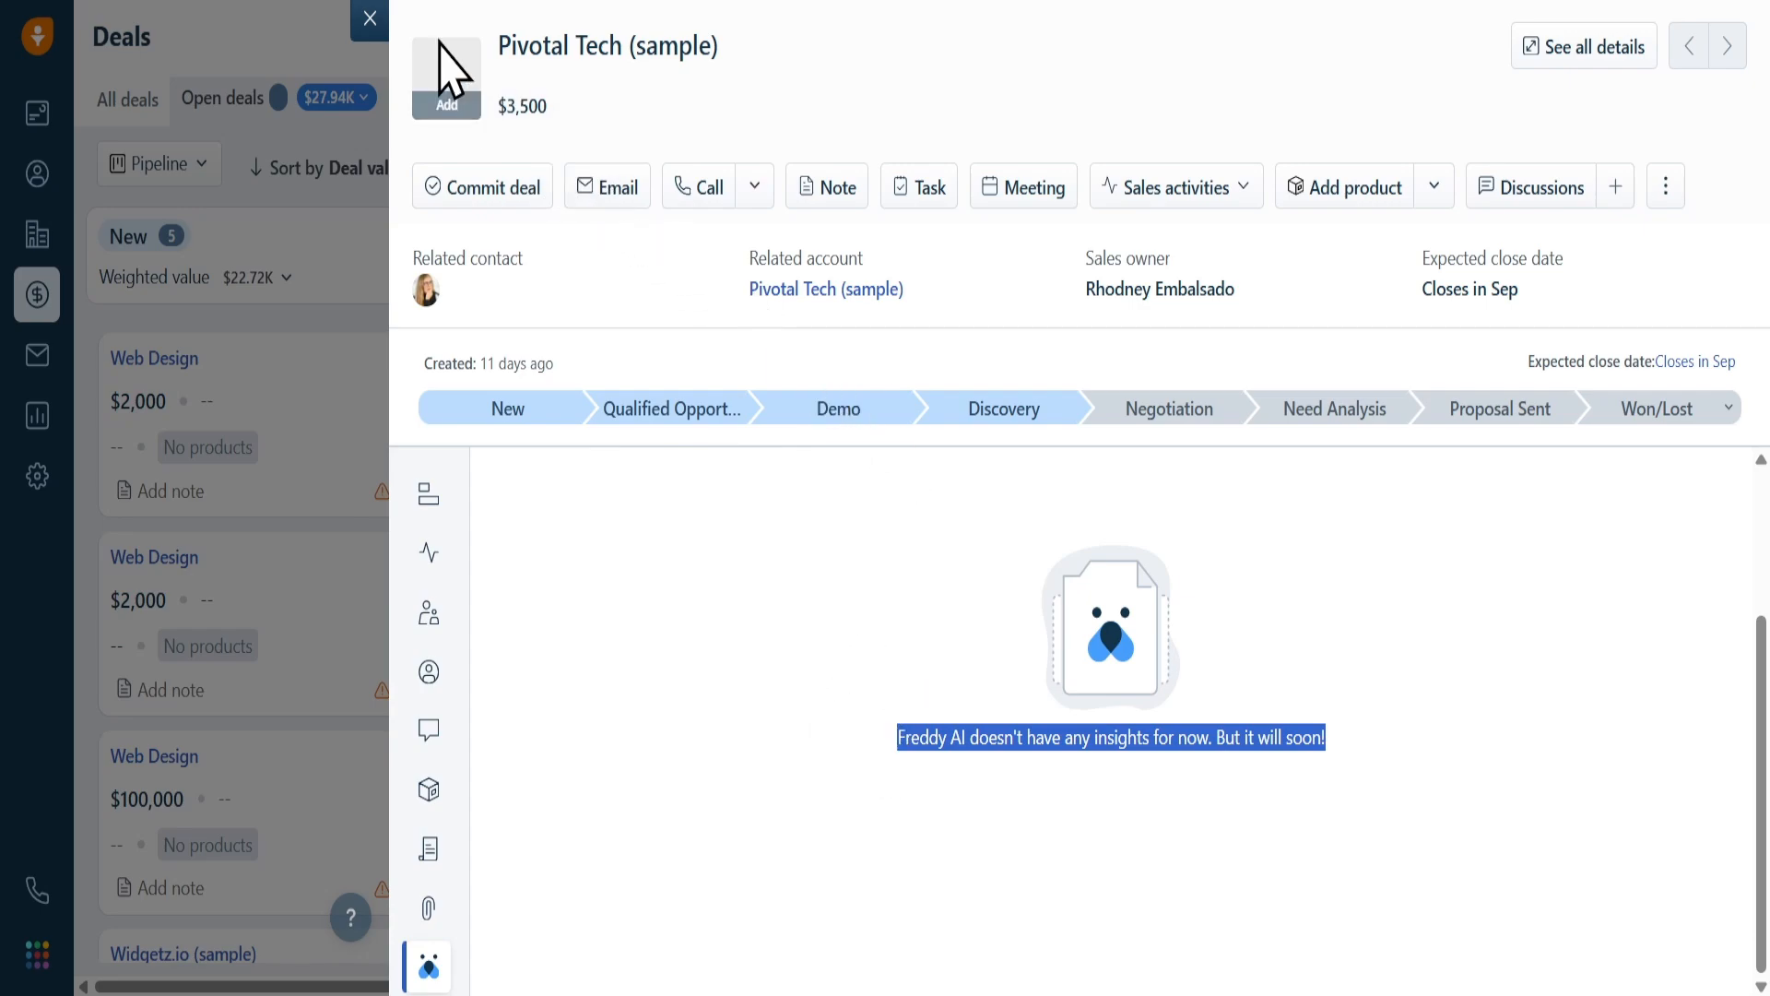
click(370, 21)
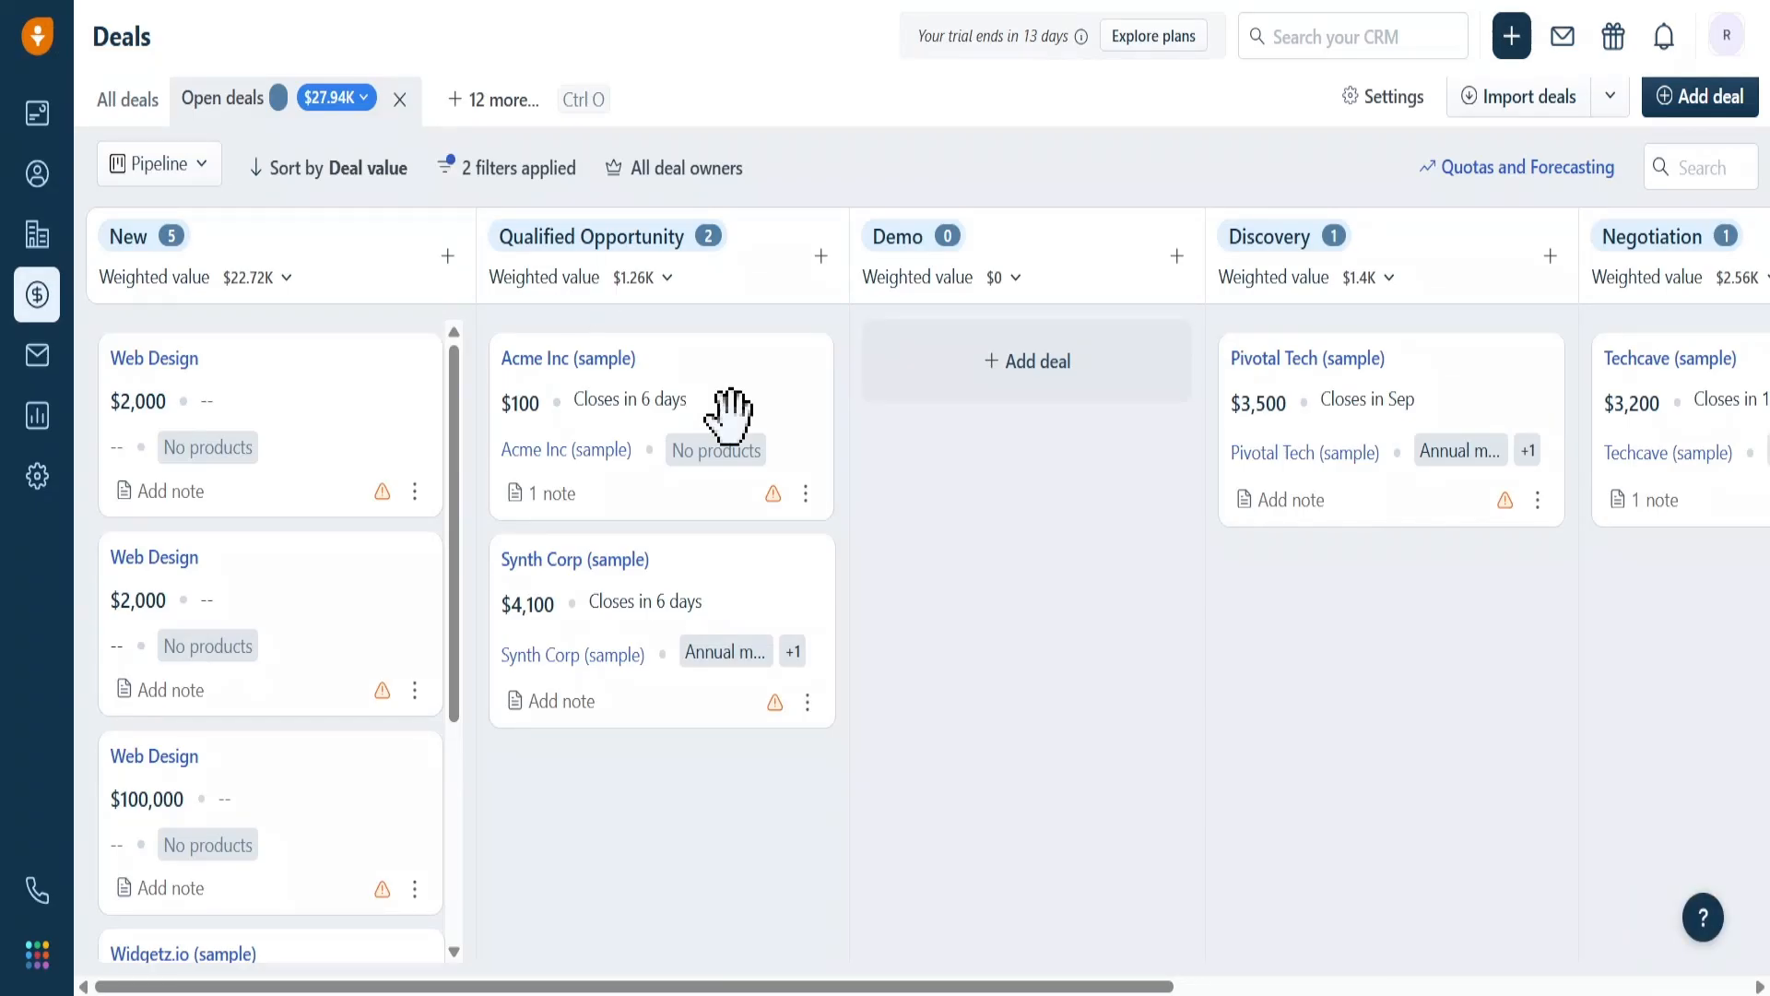
Compose a new email and use Freddy's Formal subject suggestion 'Invitation to Schedule a Demonstration of Our Advanced CRM Solutions'
click(1565, 38)
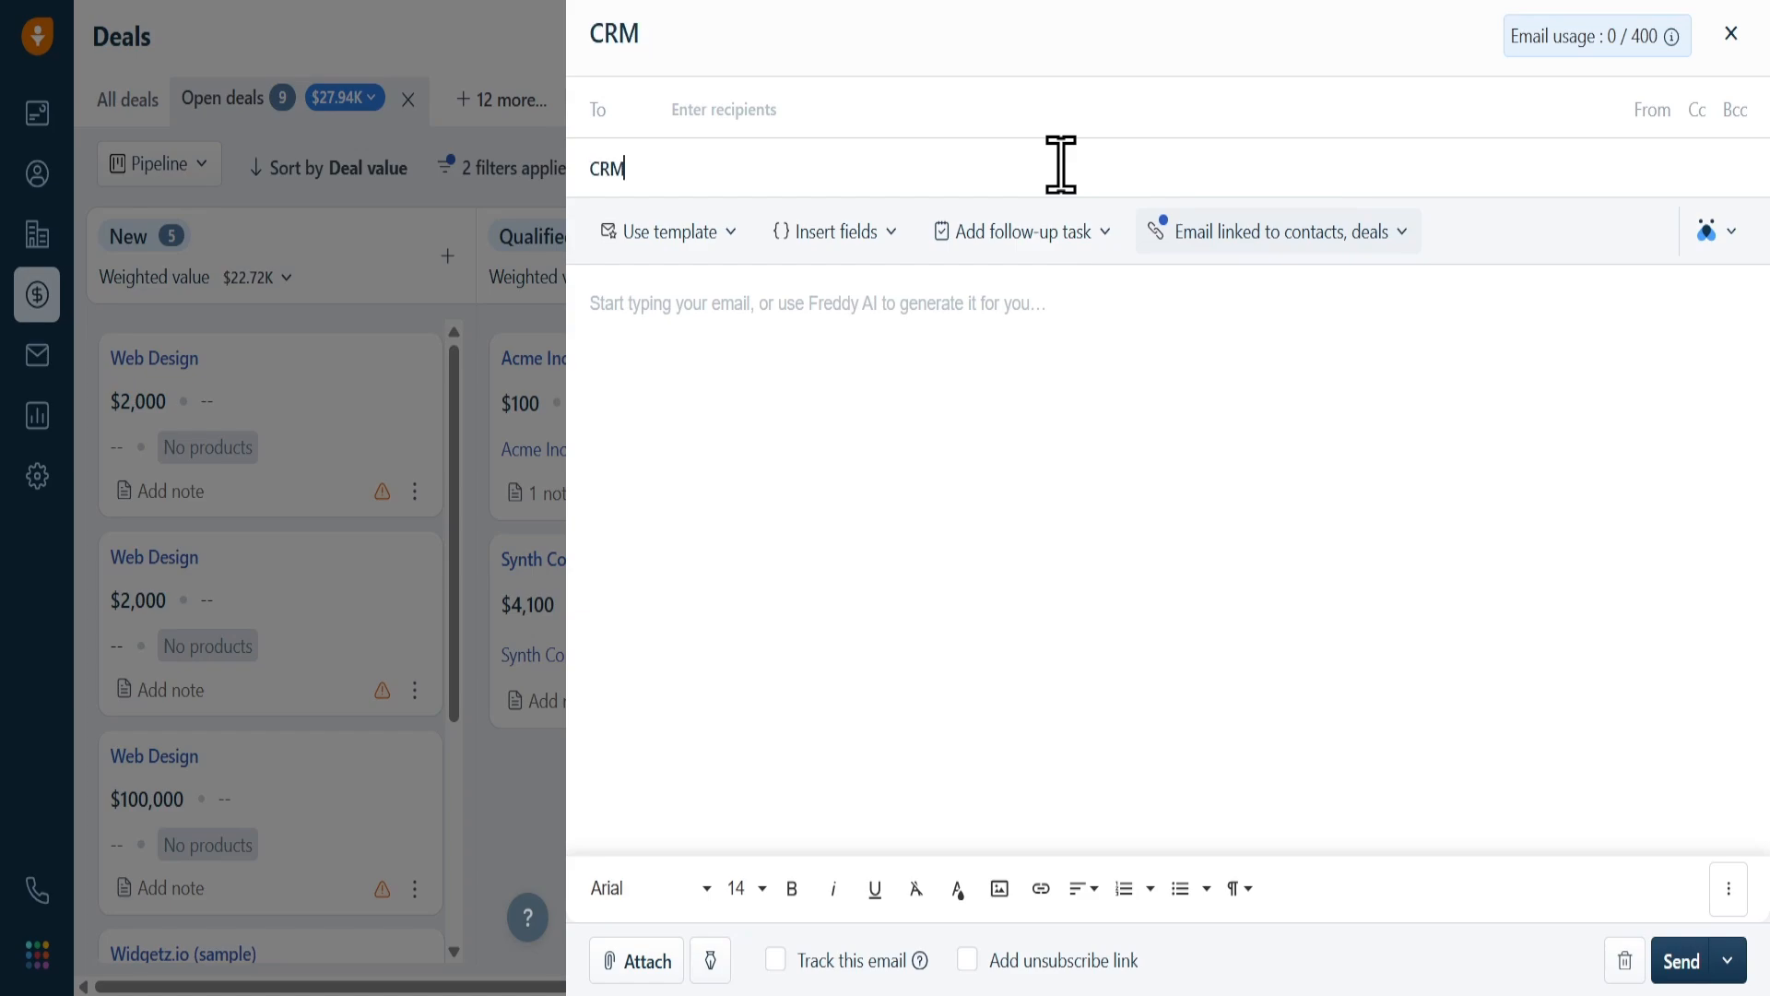
text(DEmo)
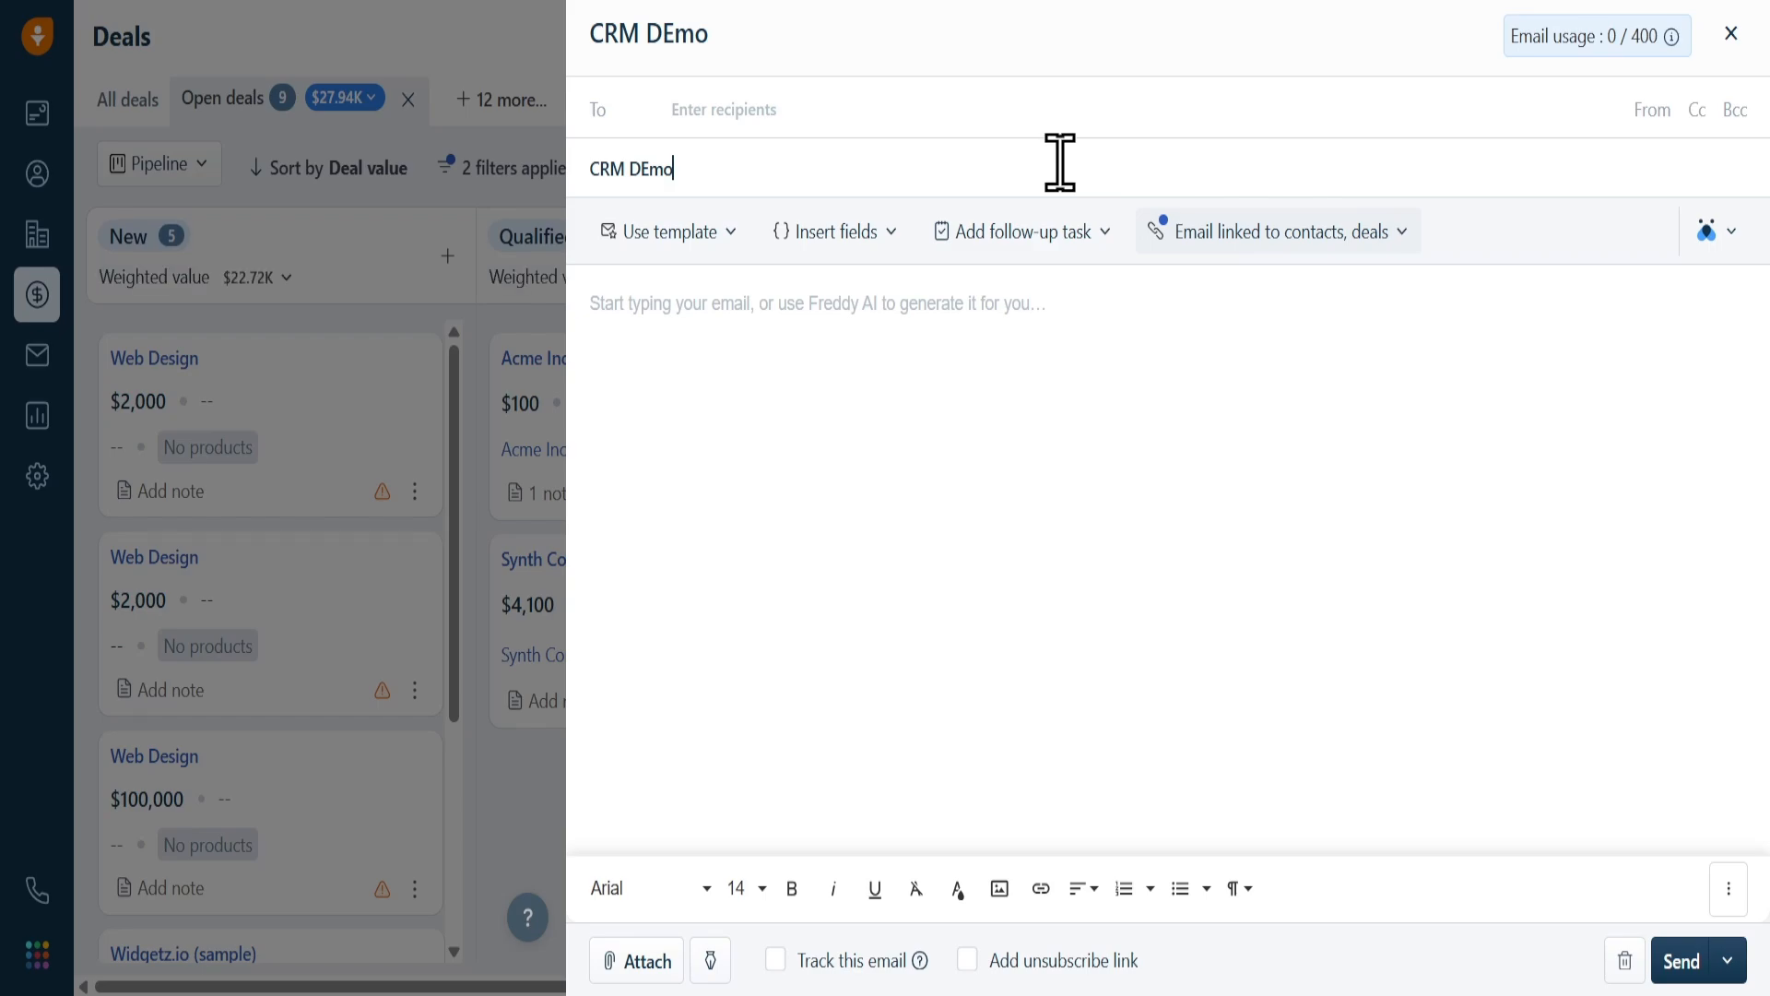
click(1732, 233)
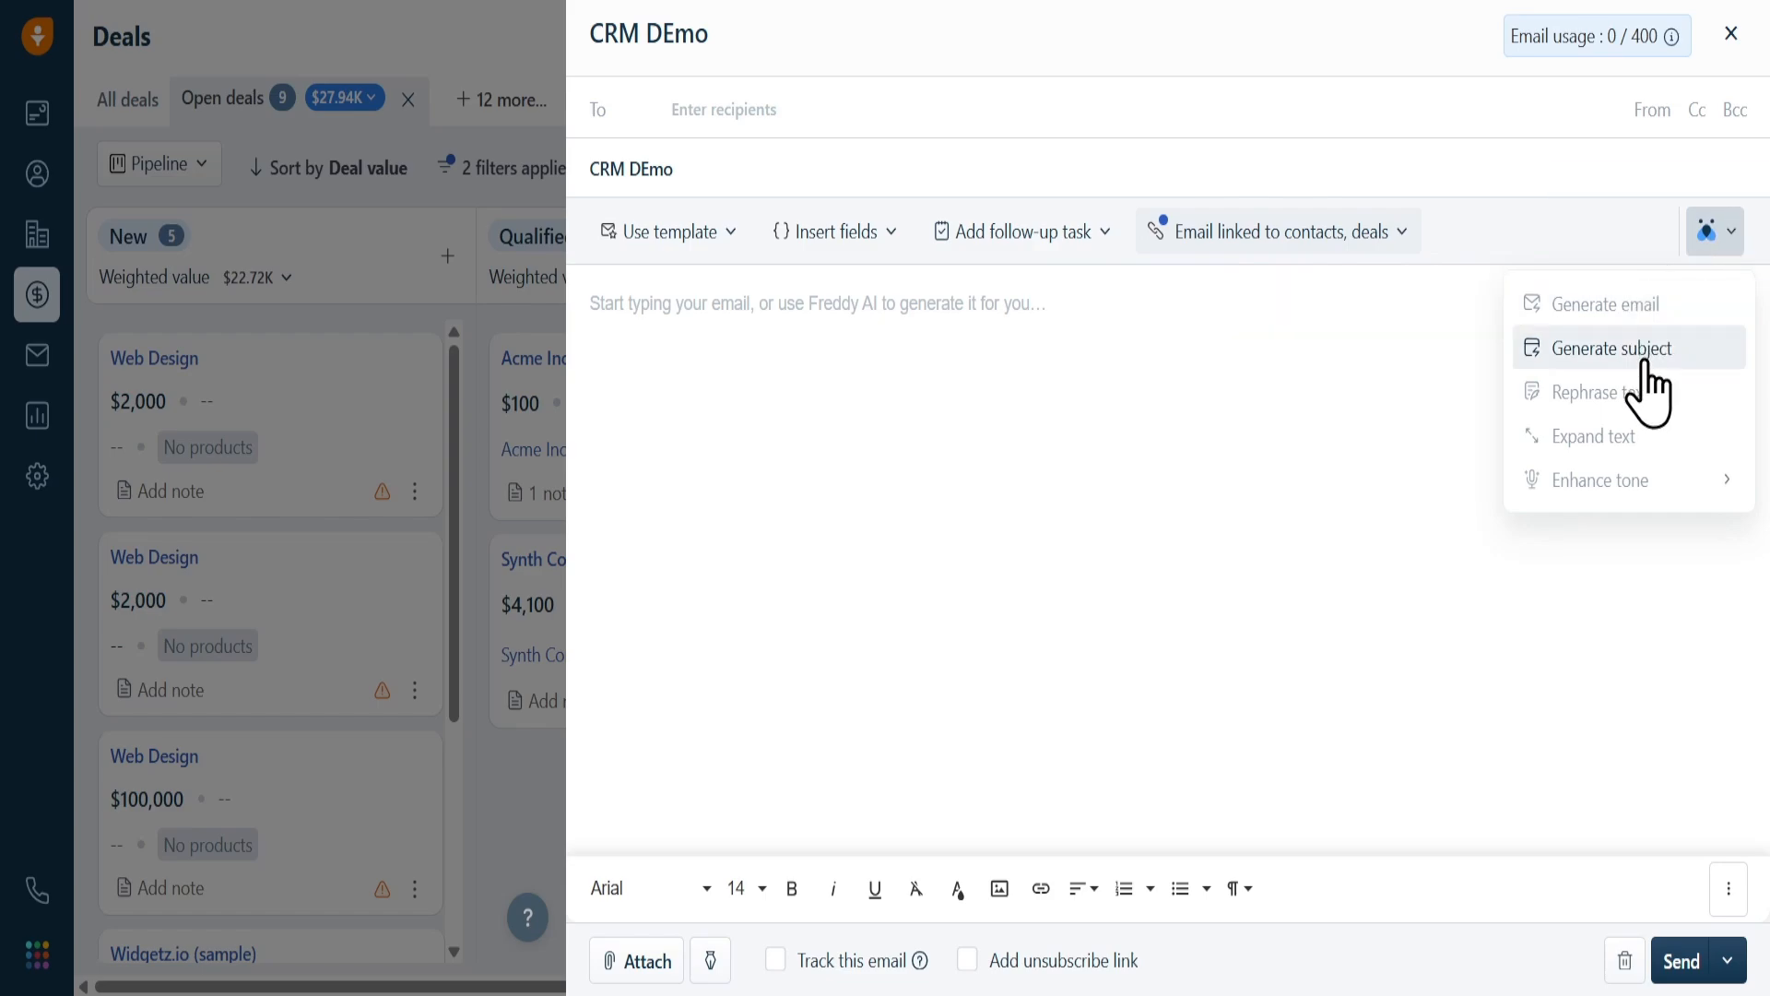
click(1611, 348)
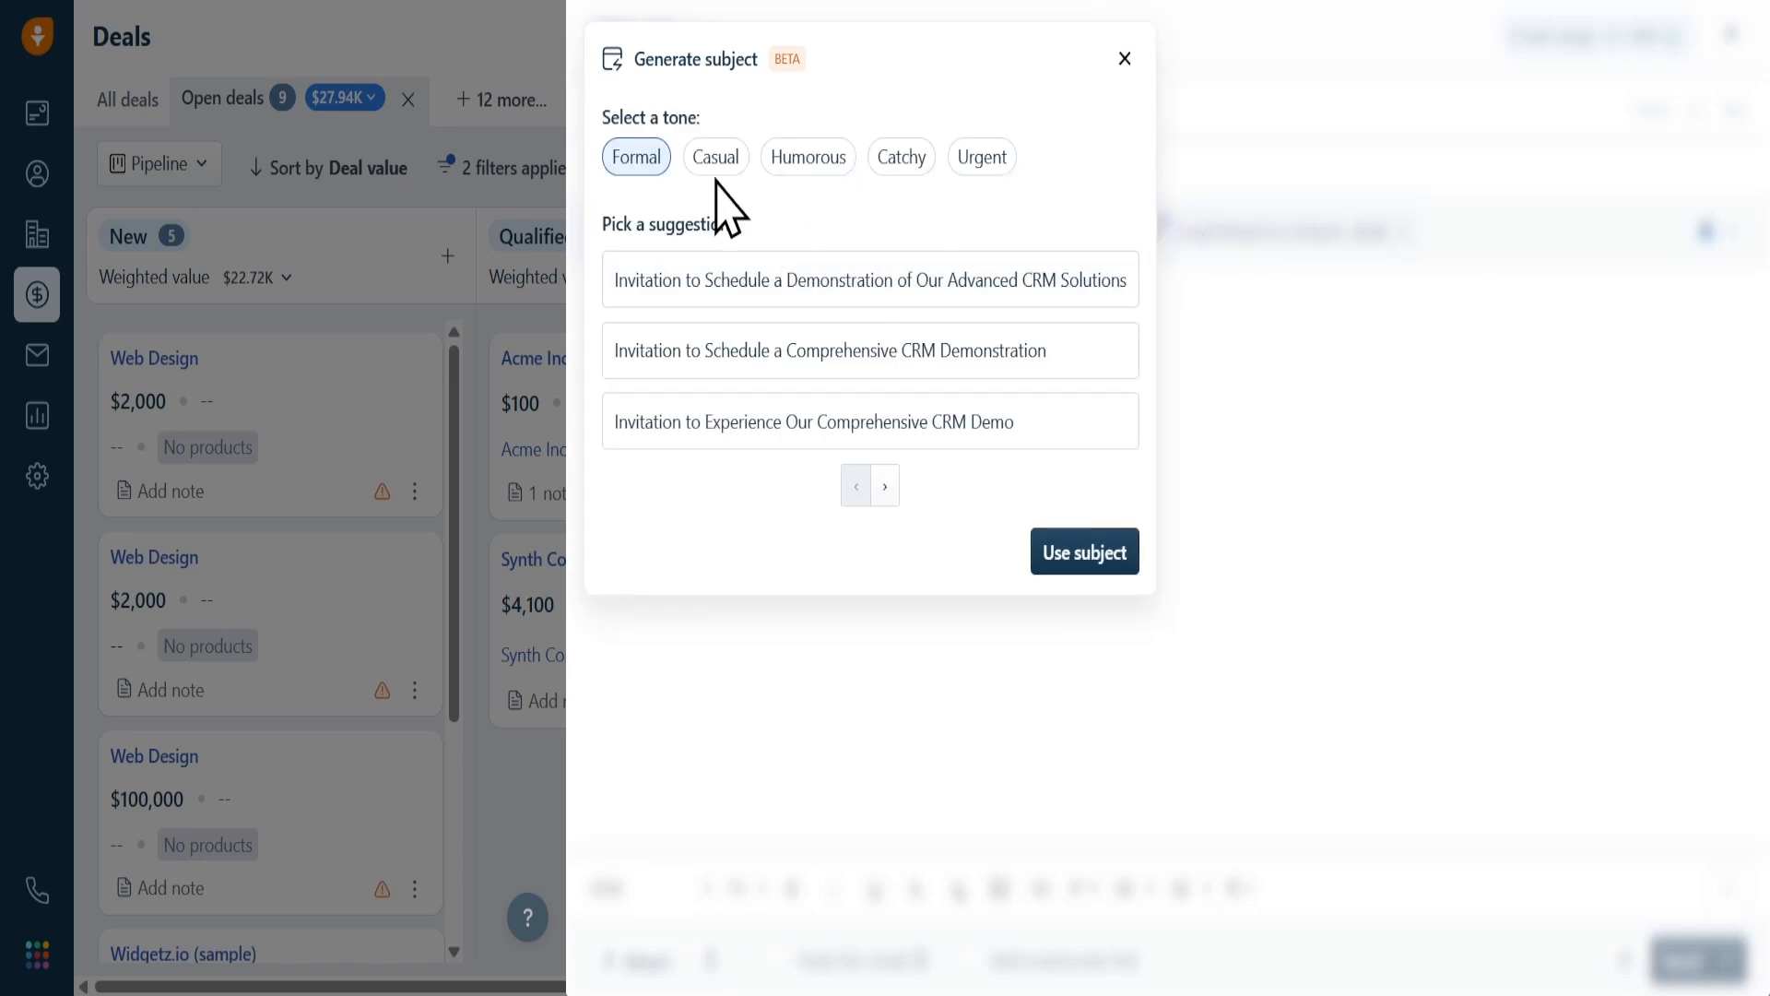
click(704, 286)
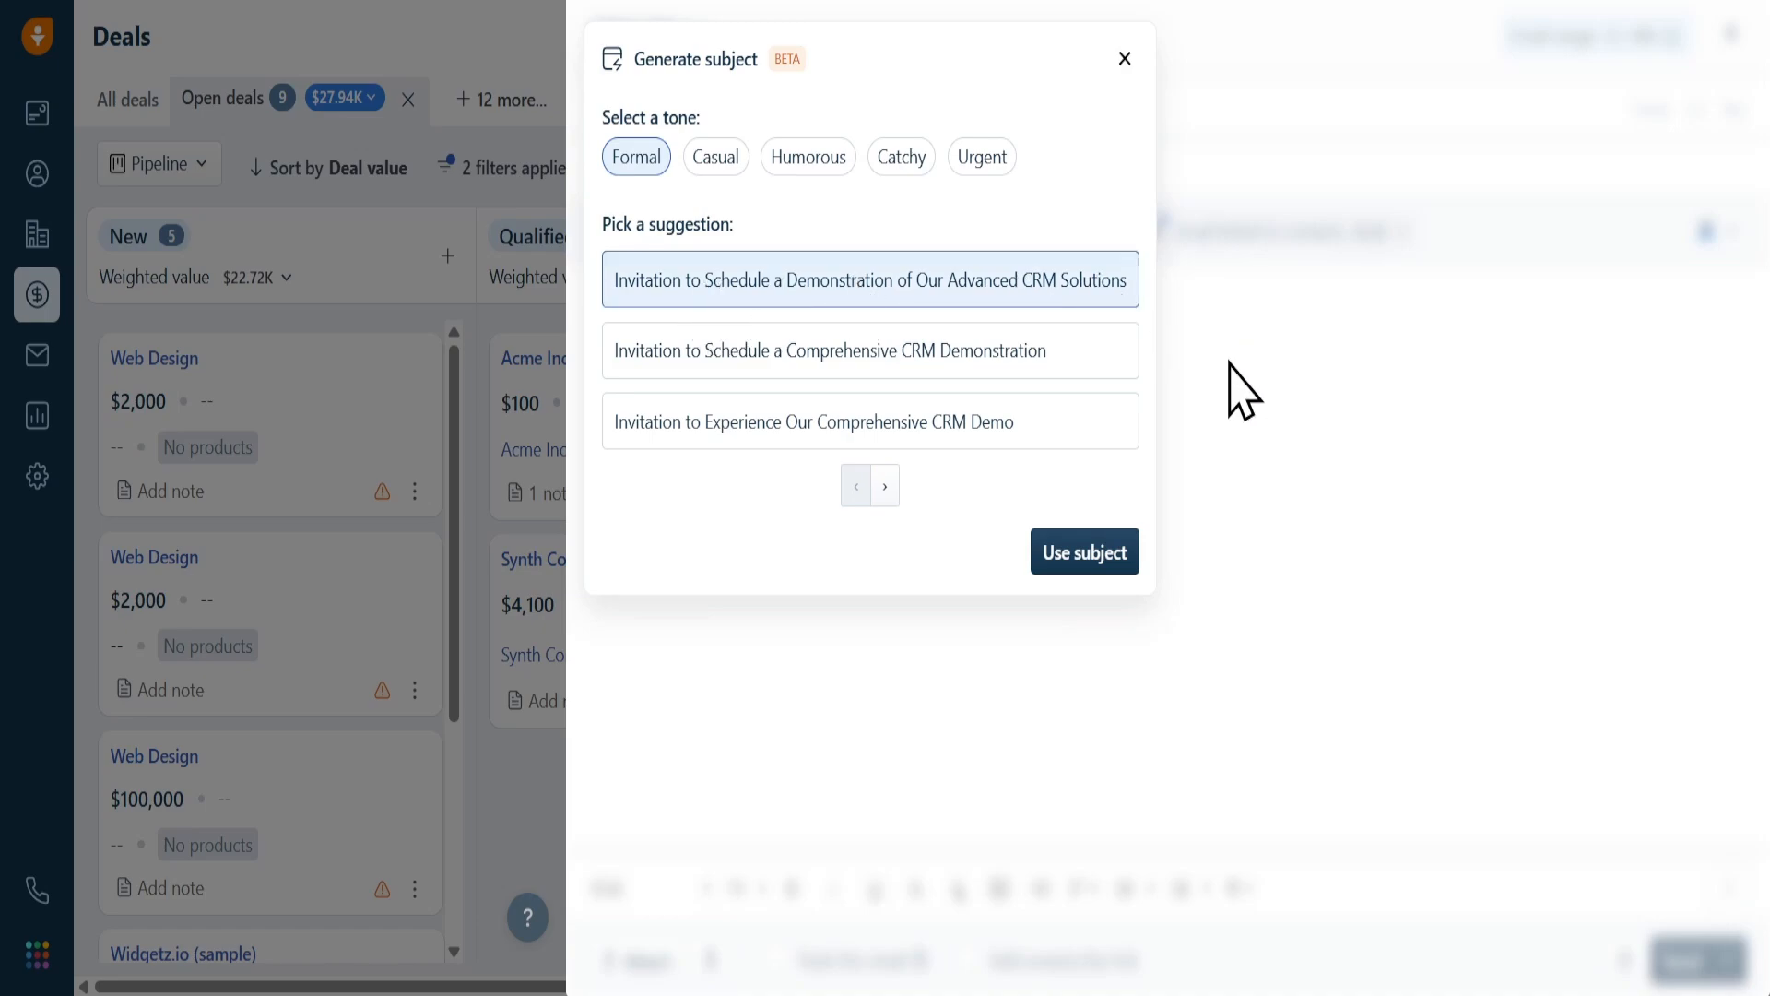
click(1094, 558)
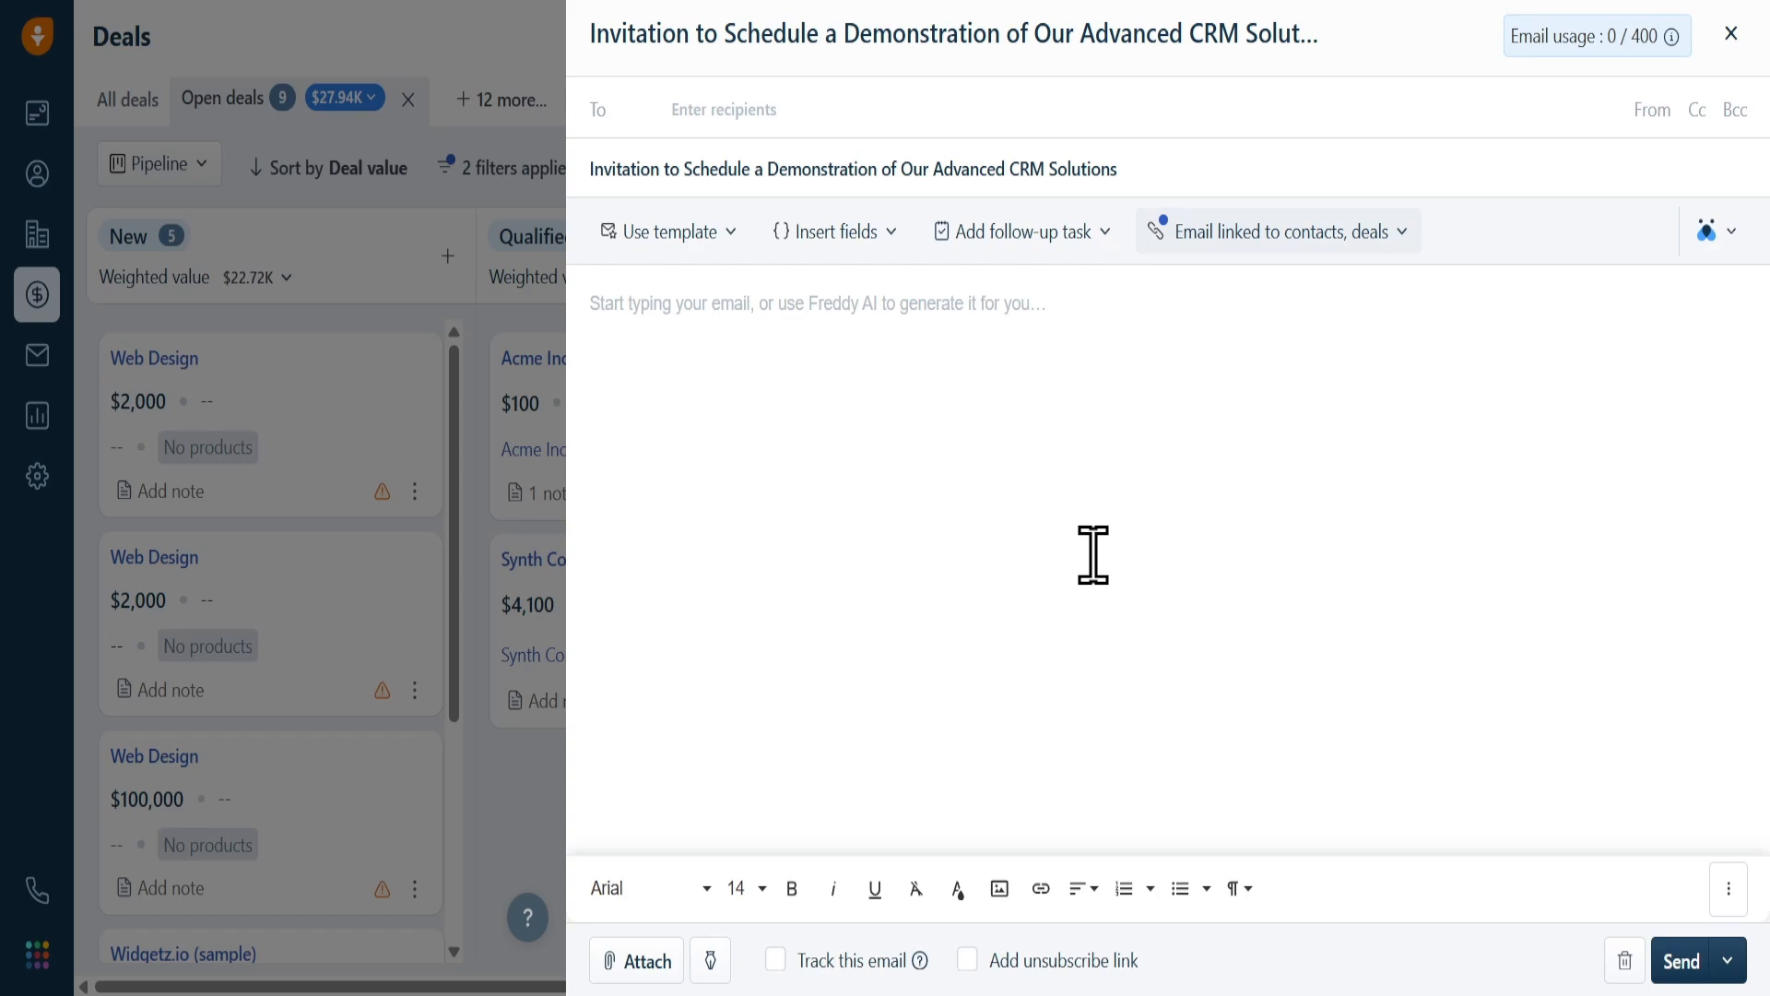
Paste the brief 'Introduce our CRM to a manufacturing company and request a demo.' and generate a Formal email body with Freddy
click(855, 328)
text(Introduce our CRM to a manufacturing company and request a demo.)
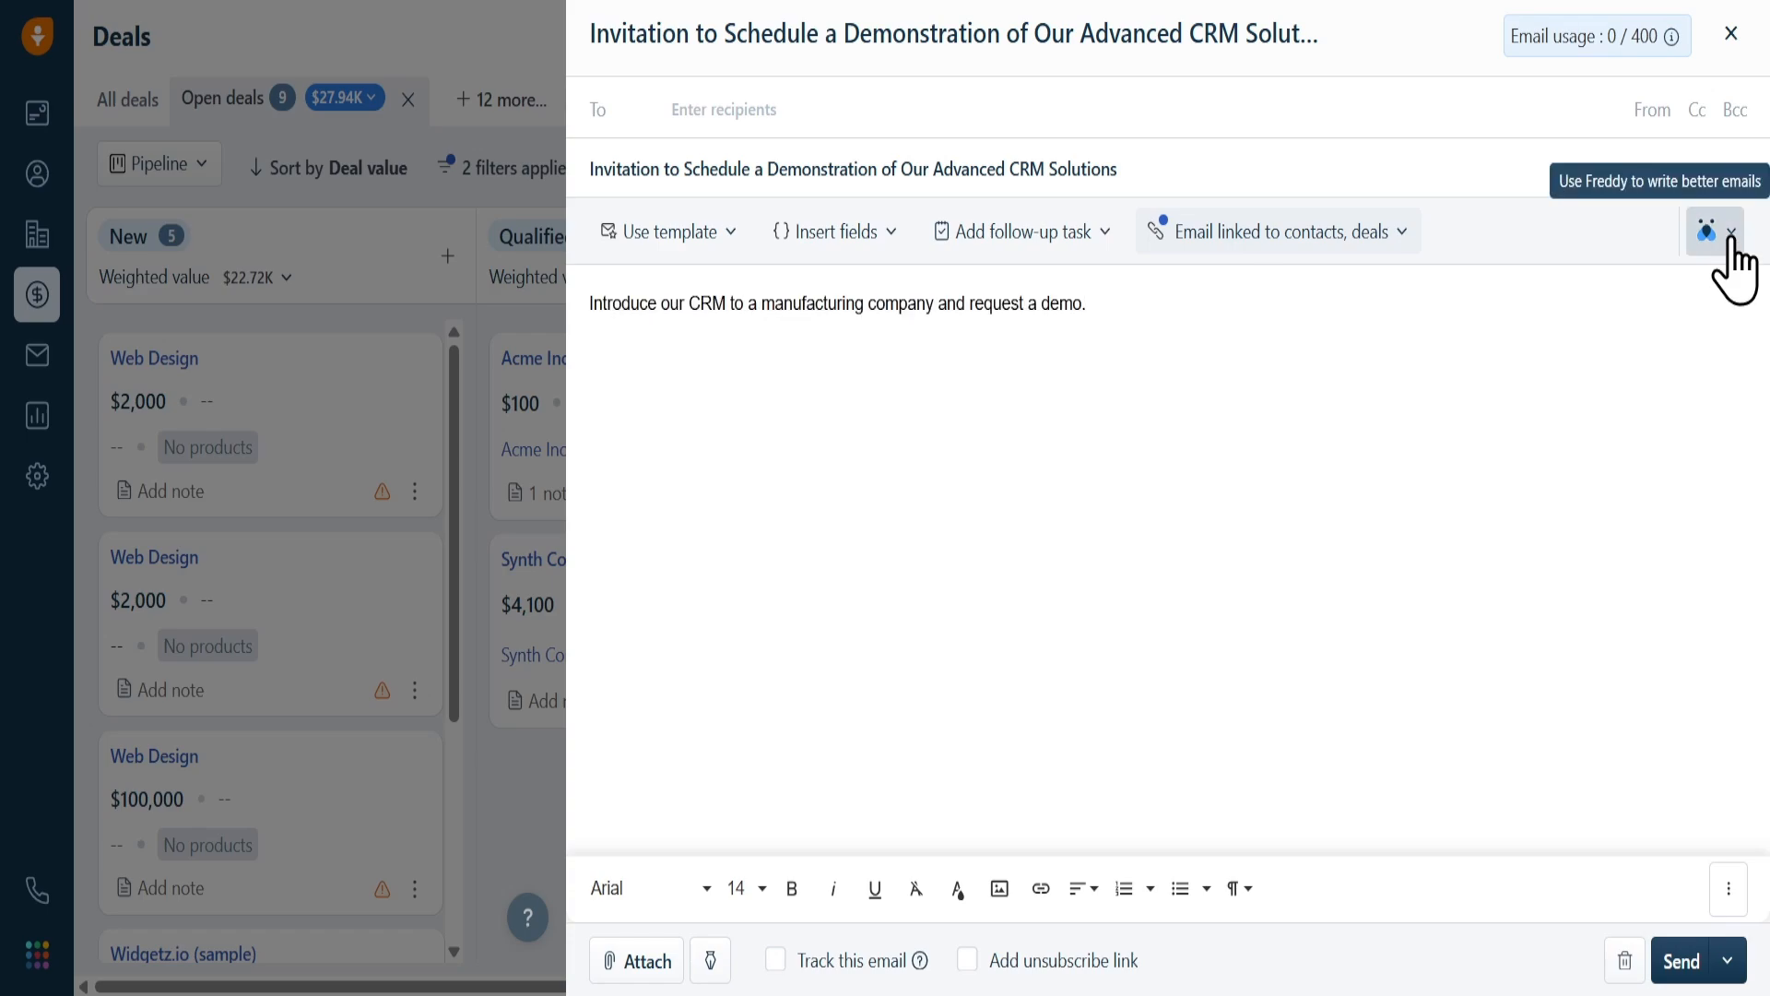
click(1730, 242)
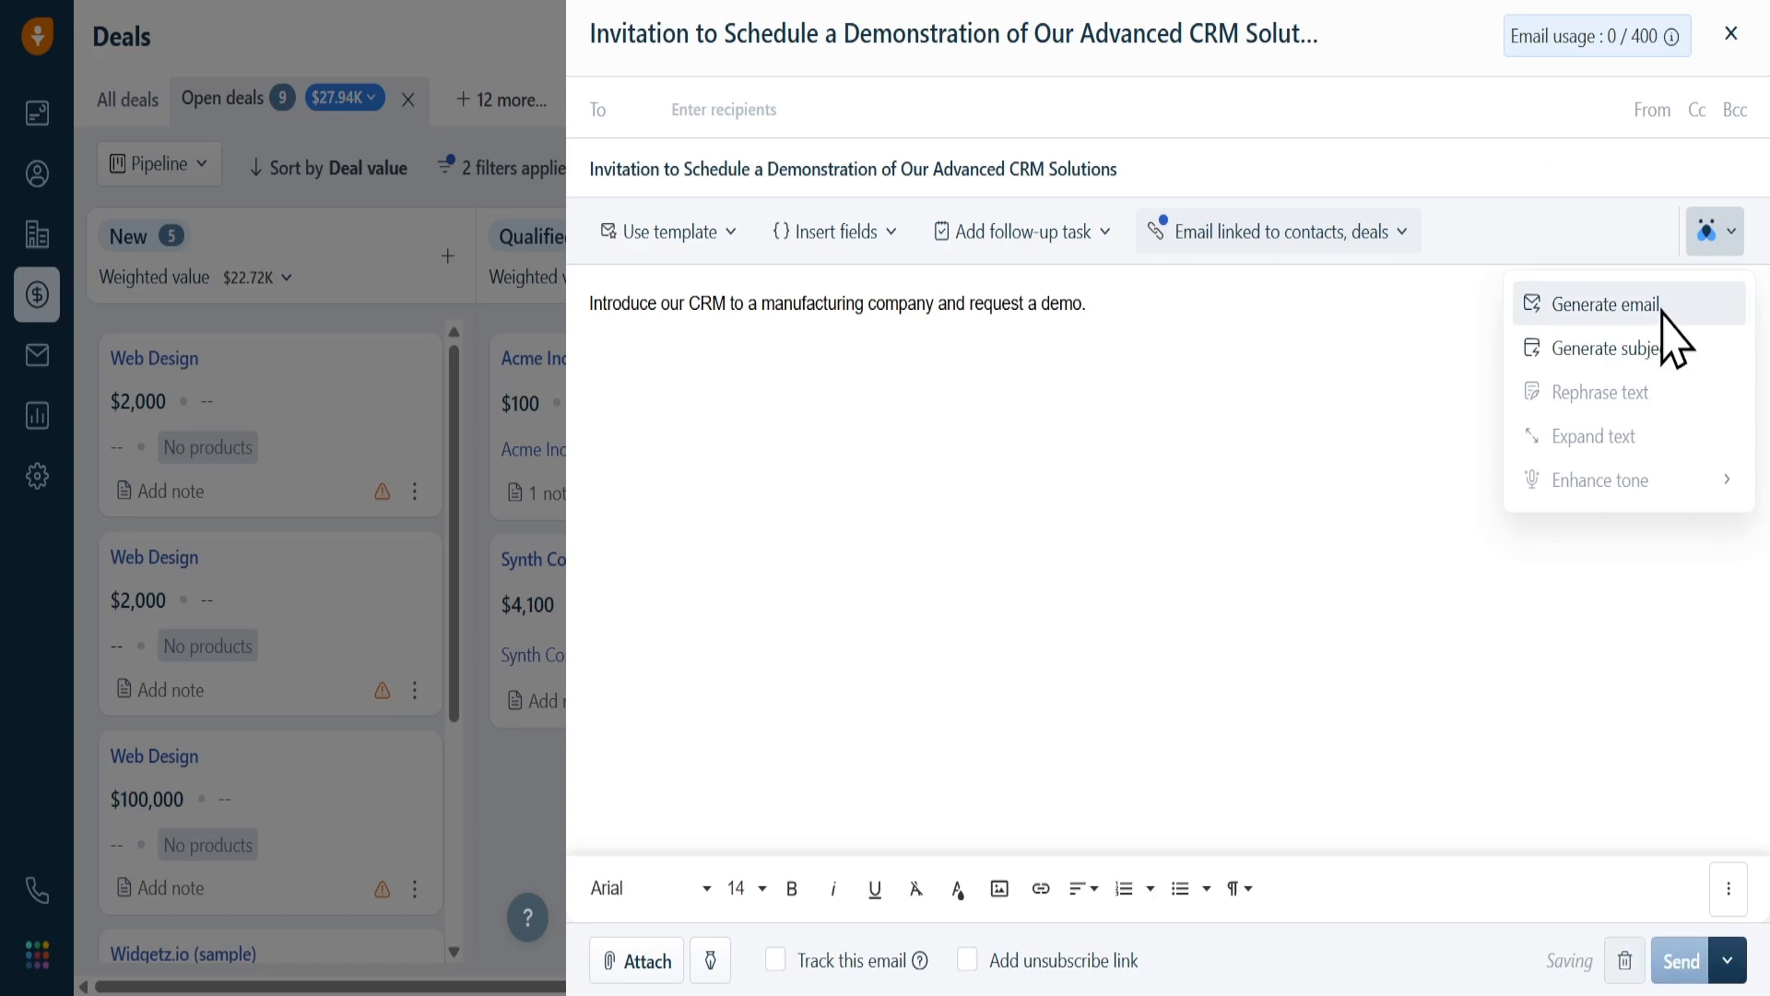
click(1623, 304)
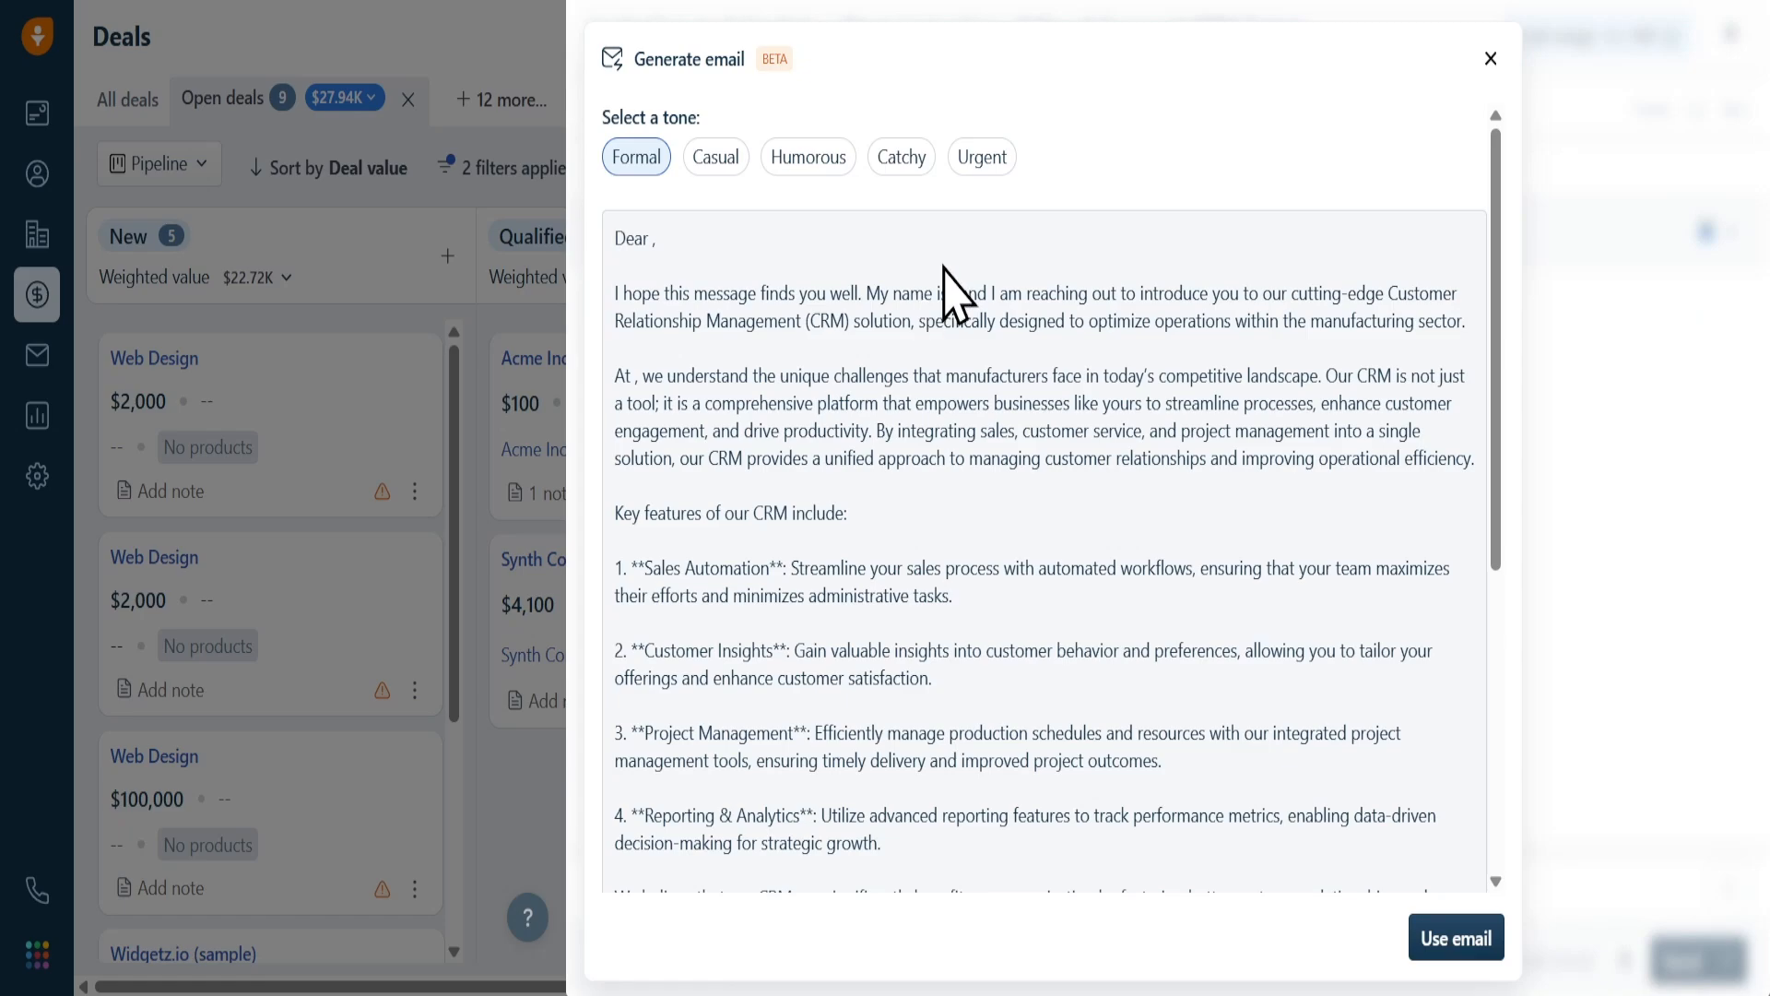
scroll(1000, 544, down, 5)
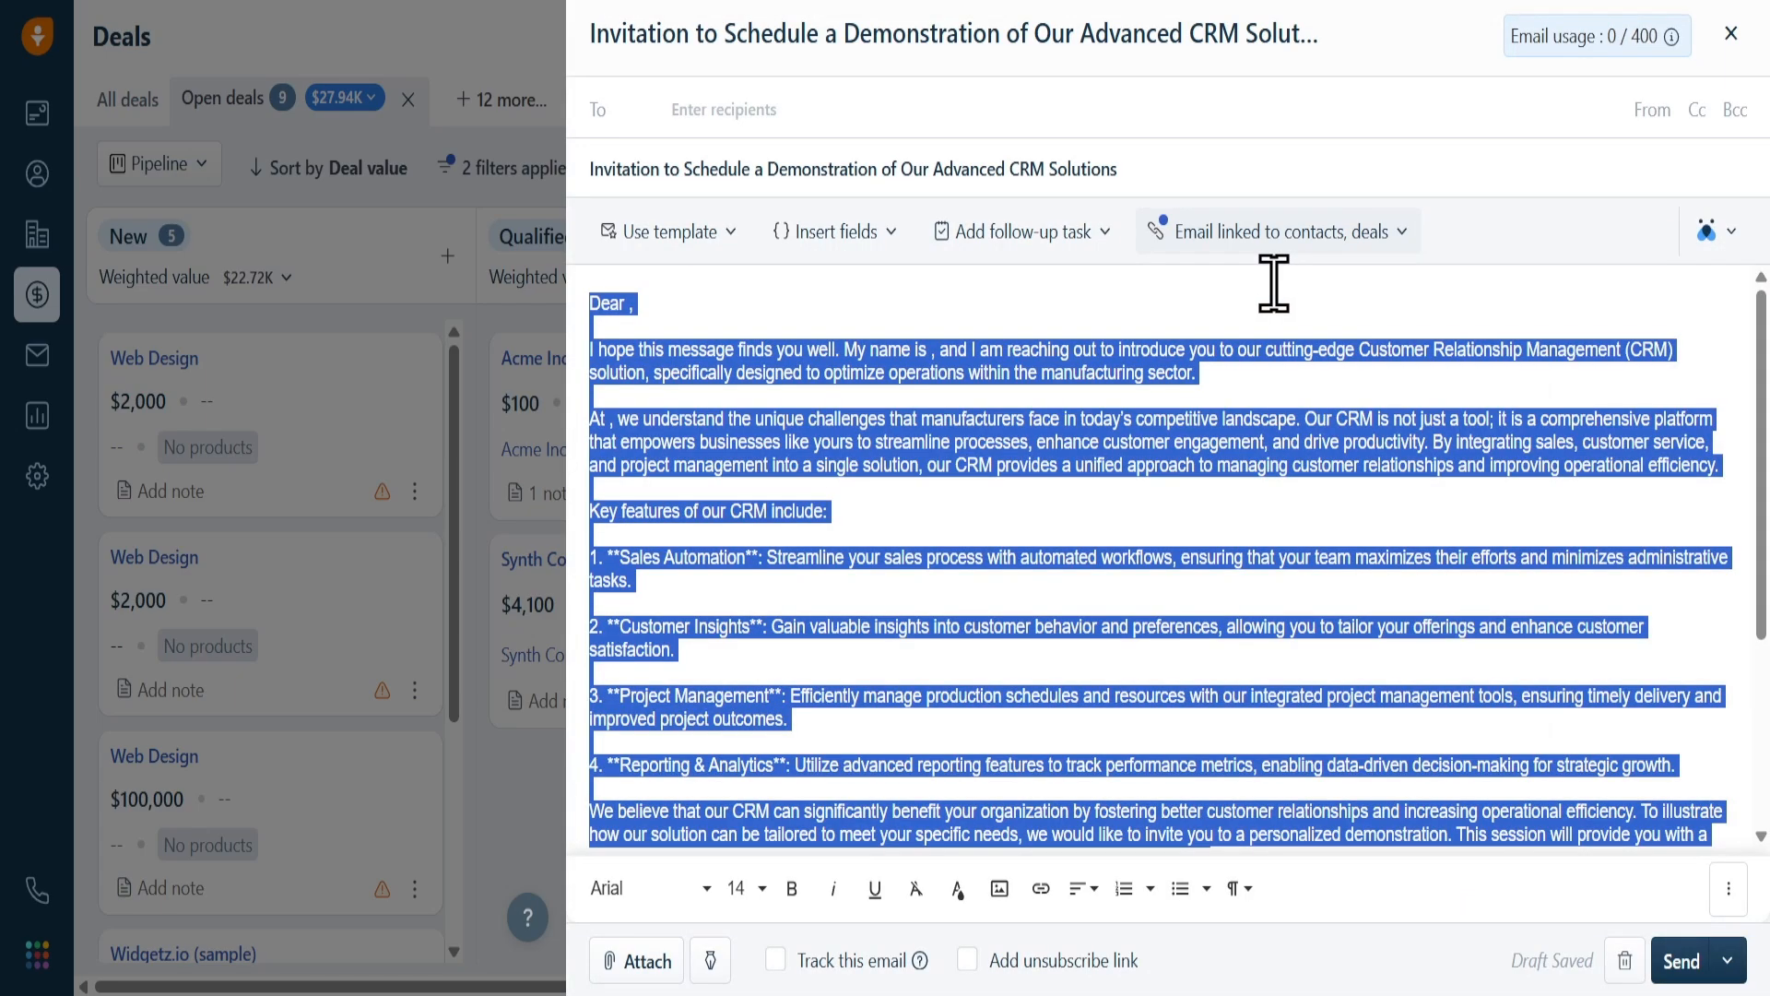
click(1011, 442)
Rephrase the opening paragraph with Freddy in a Formal tone, replacing it with the third suggestion
drag(1197, 373, 551, 338)
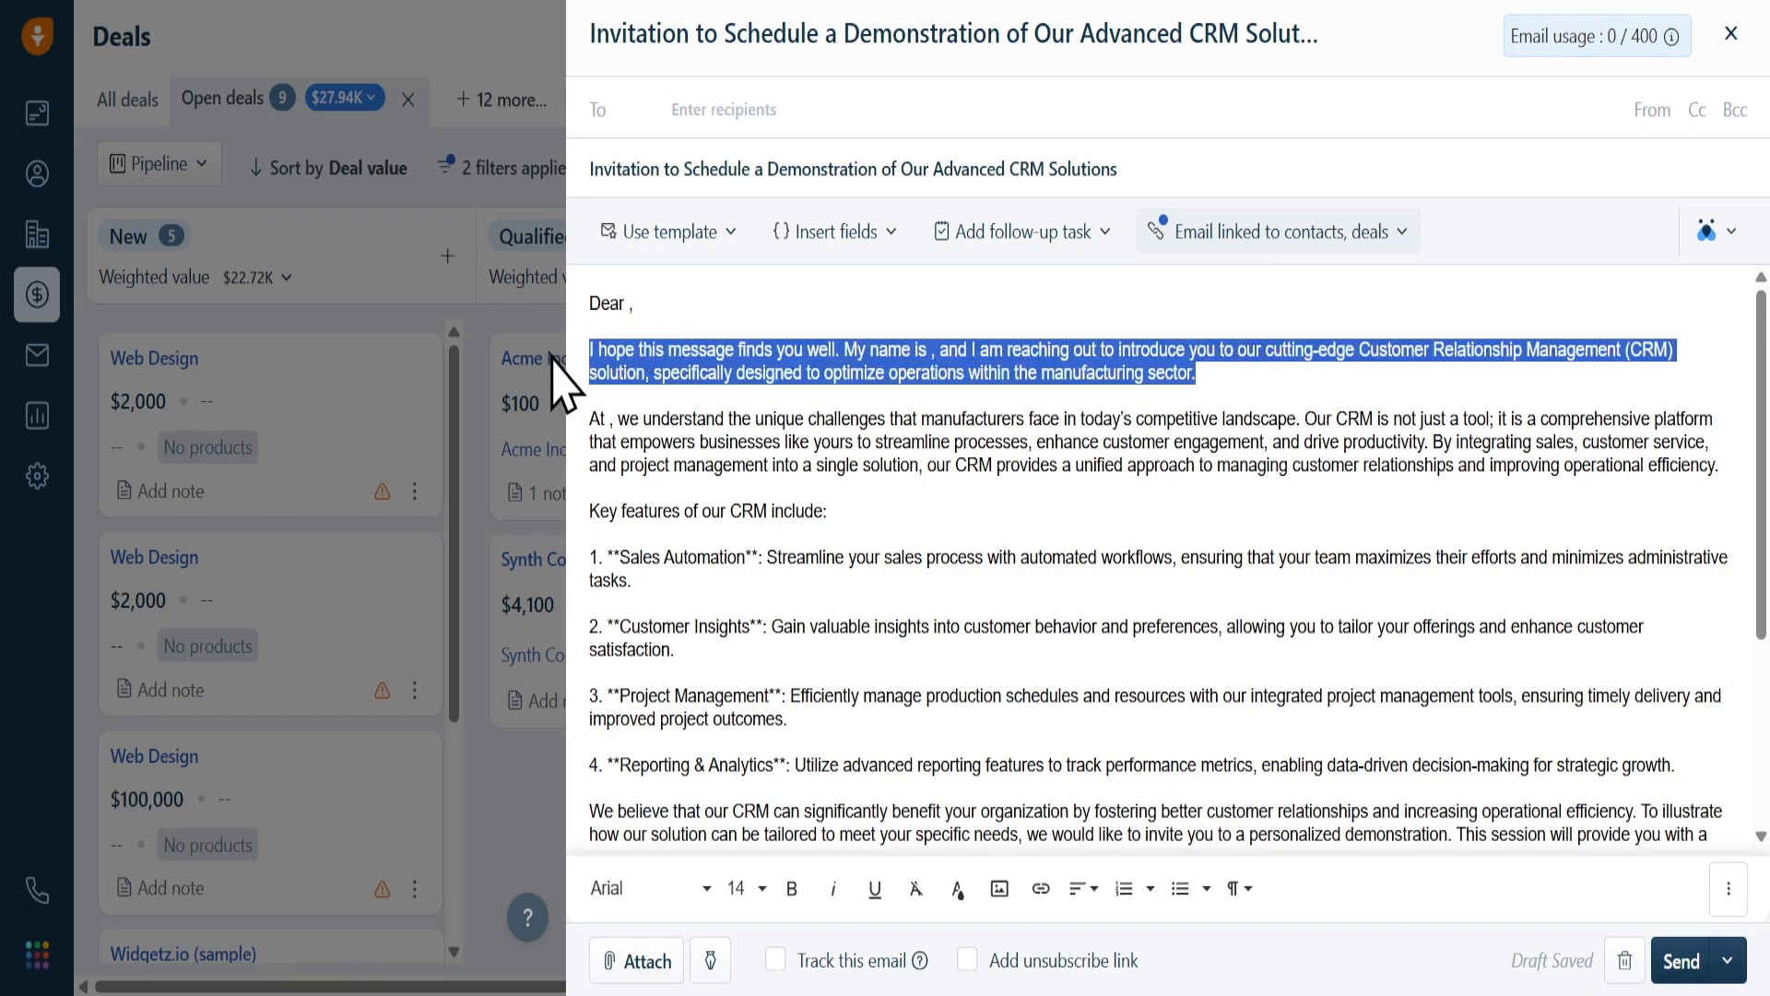
click(1730, 236)
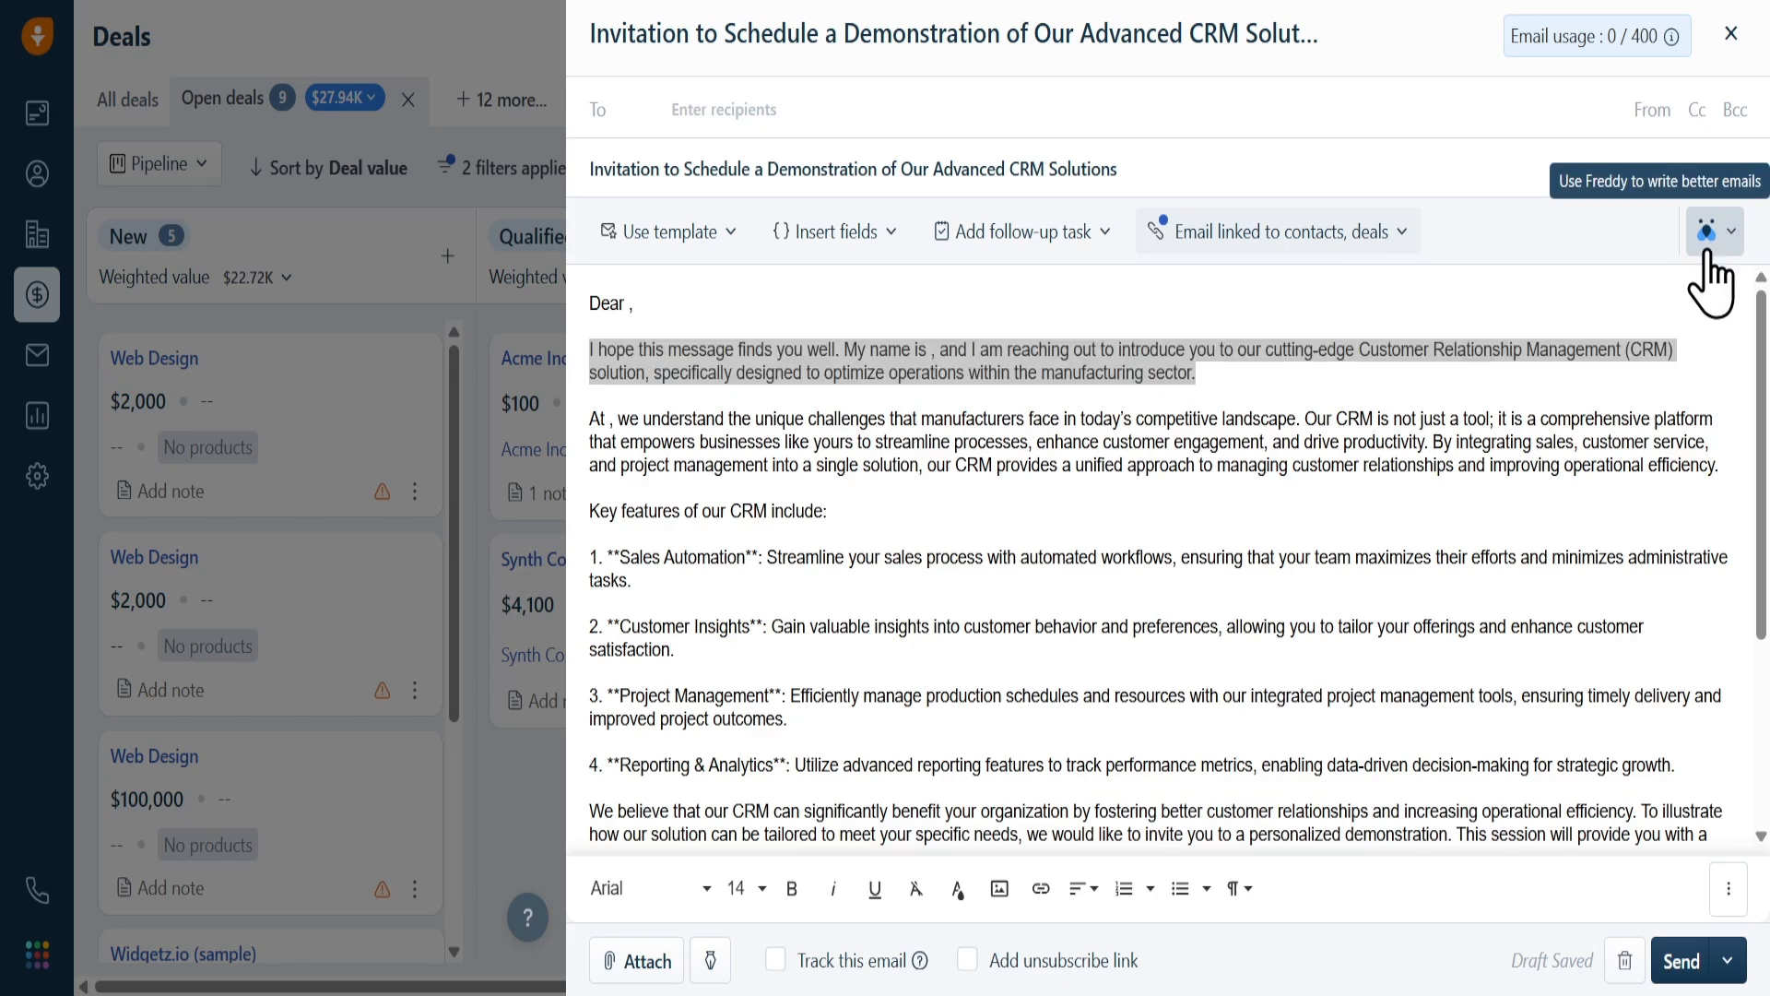
click(1708, 255)
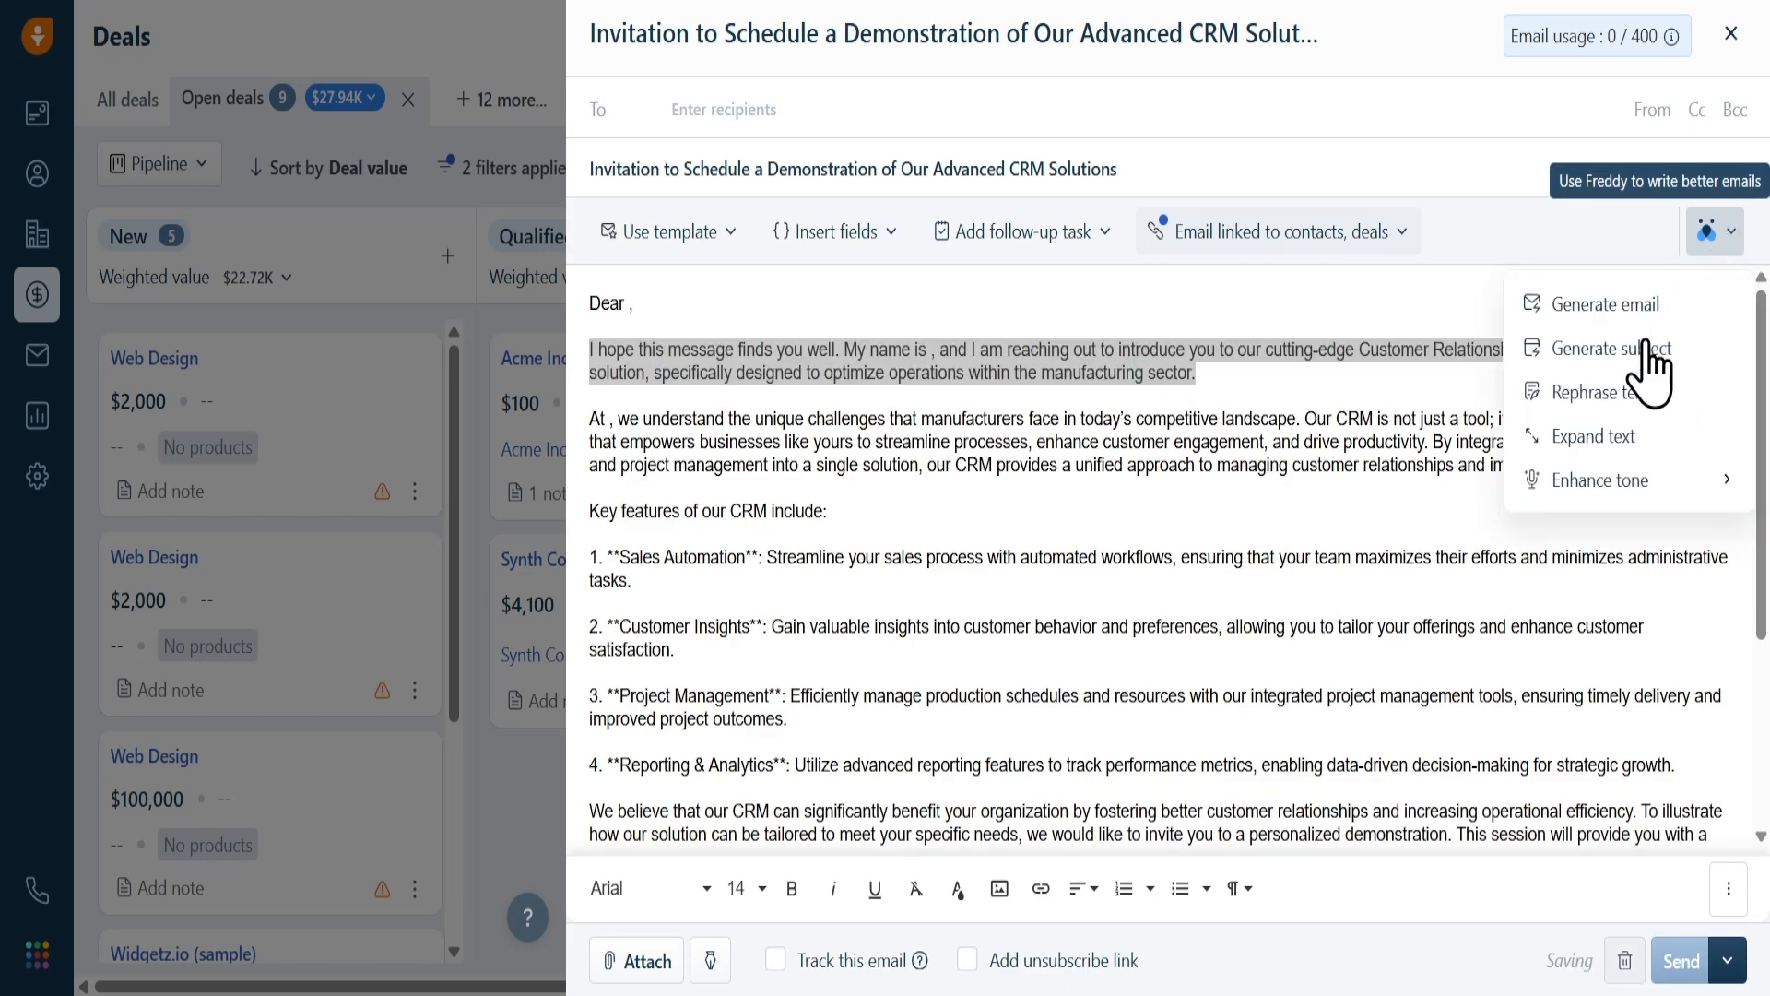
click(1627, 395)
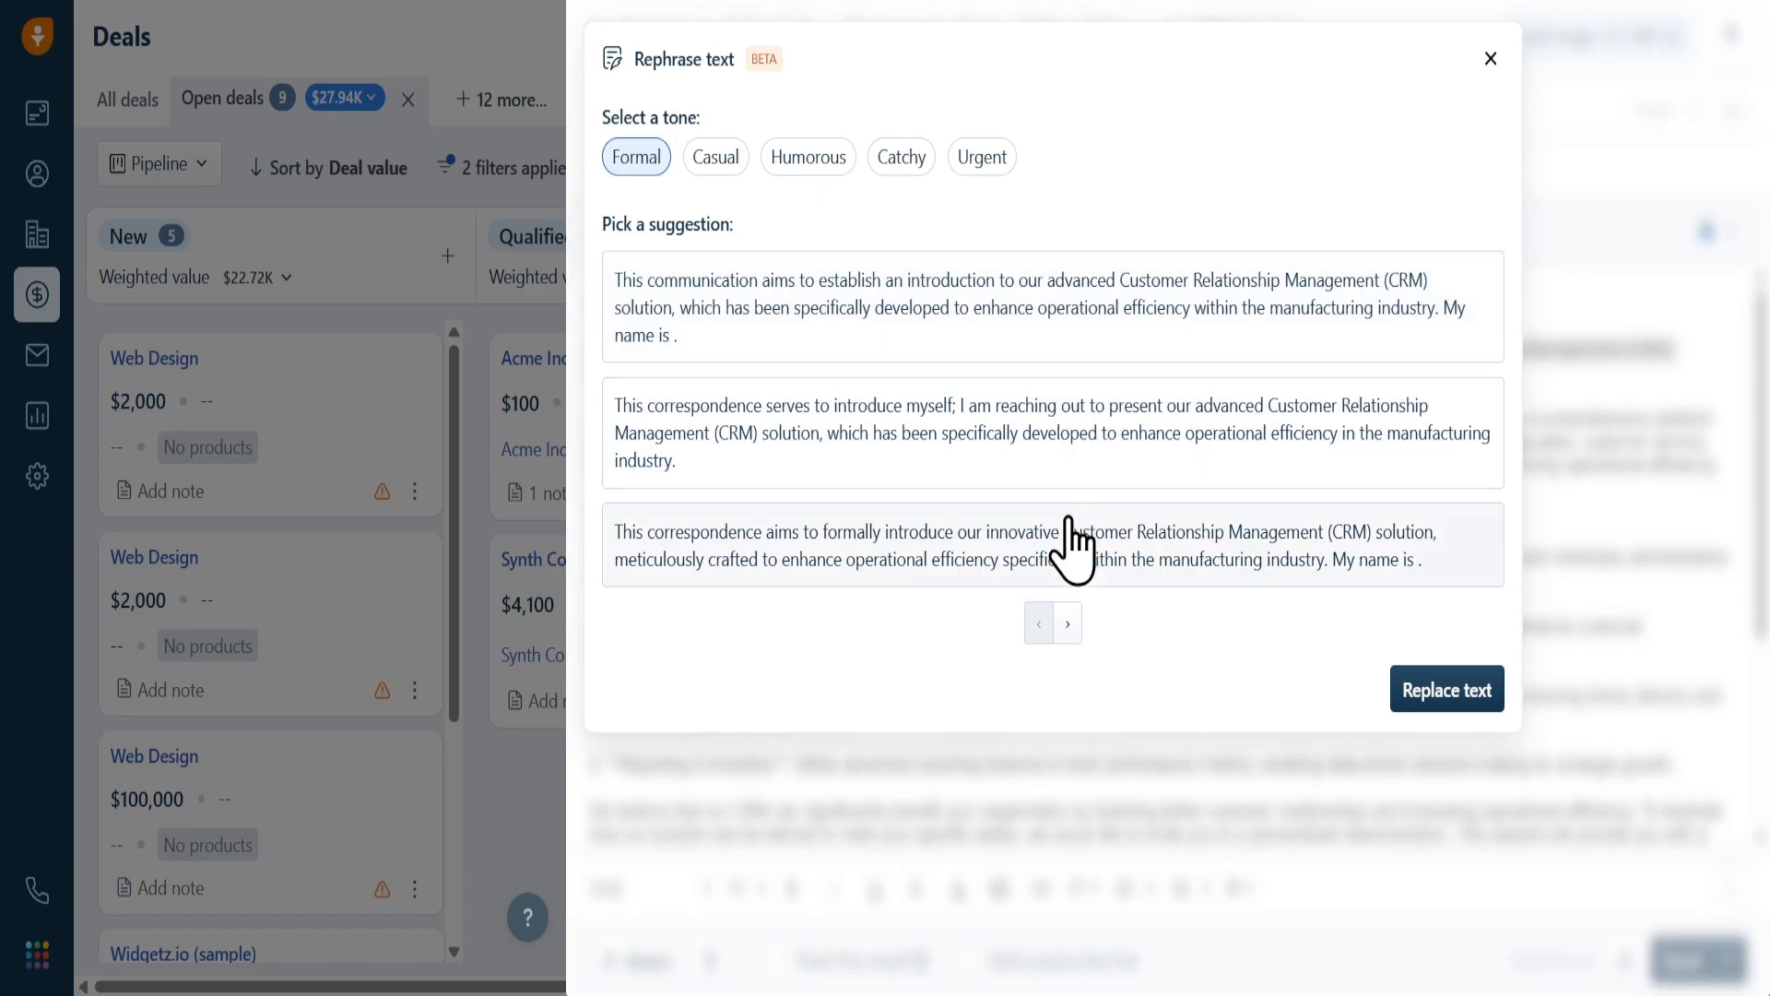
click(1065, 560)
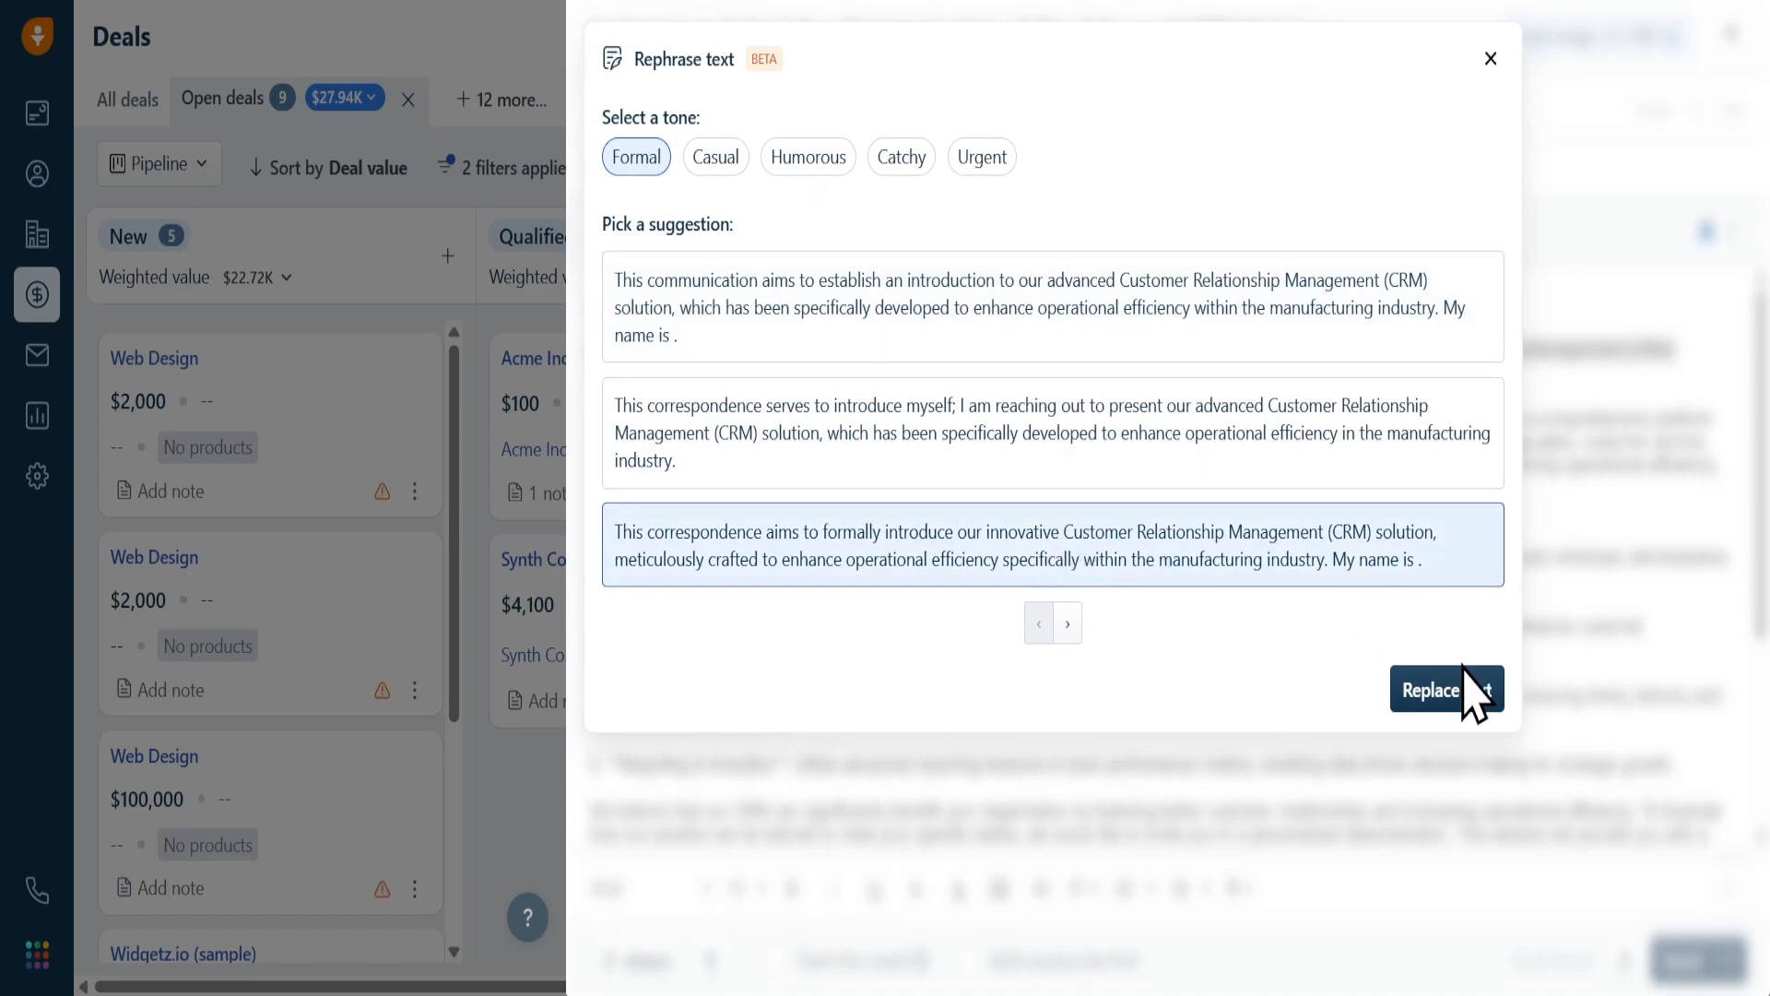
click(1450, 693)
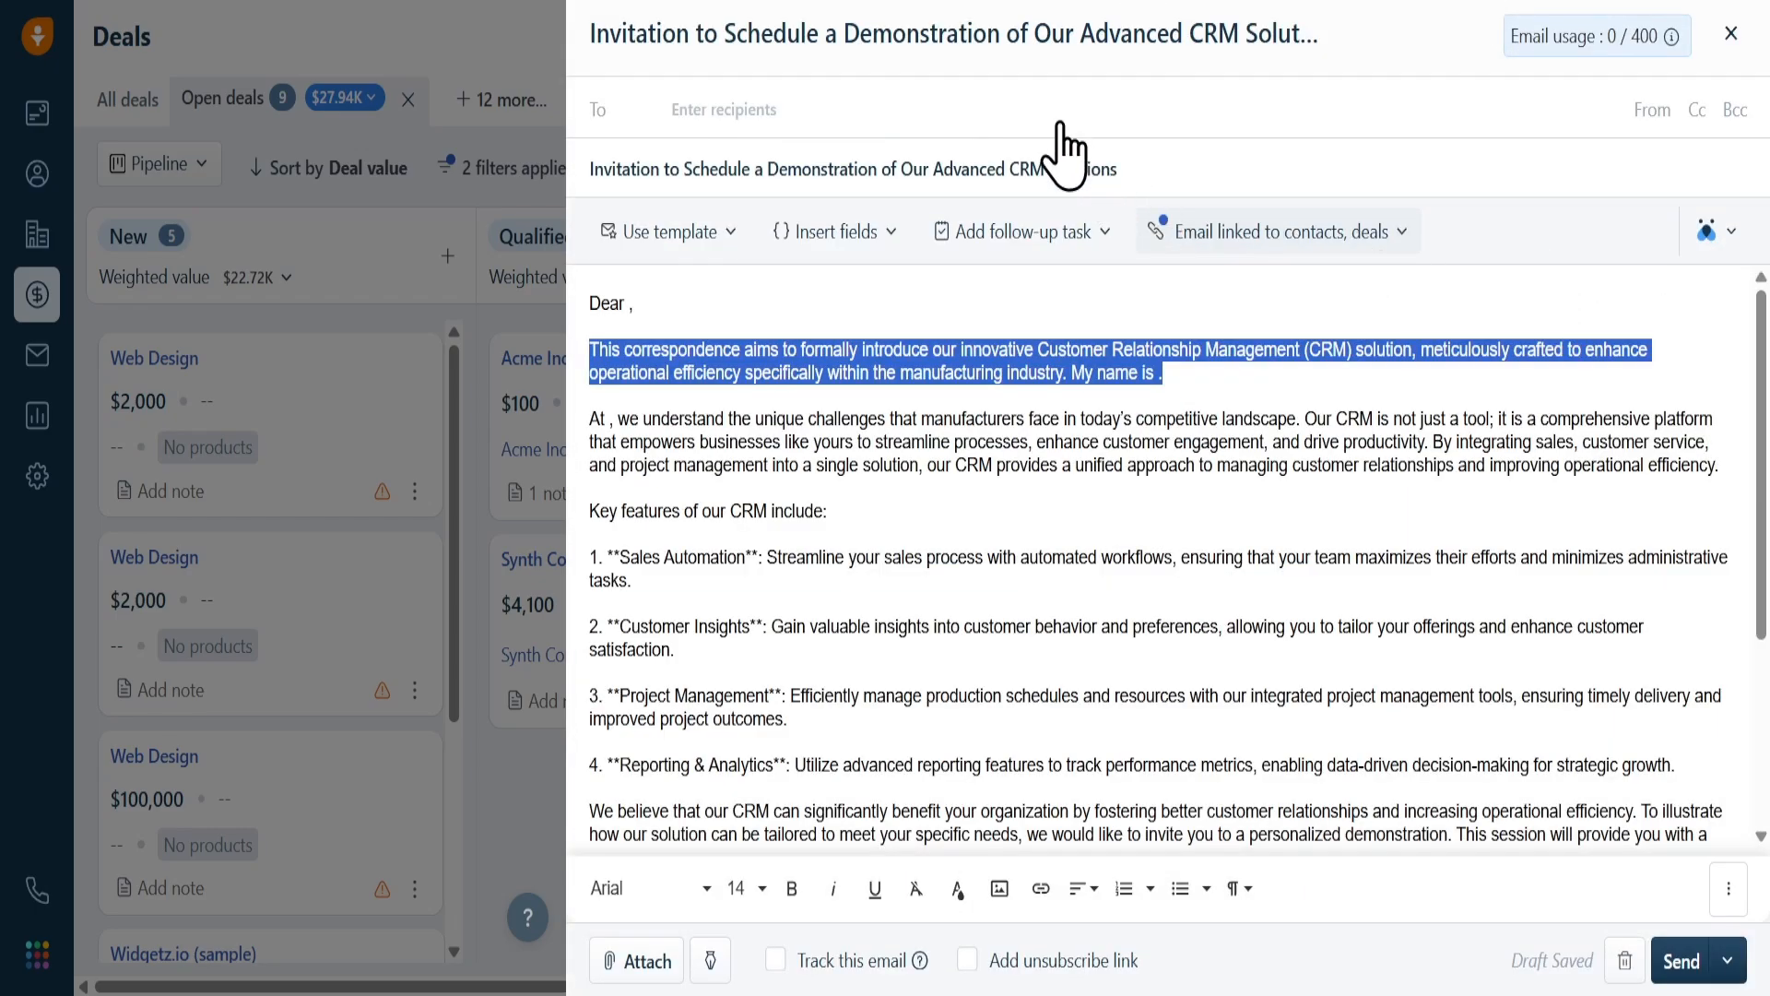
Add the sales owner as the email recipient and send the email
click(996, 103)
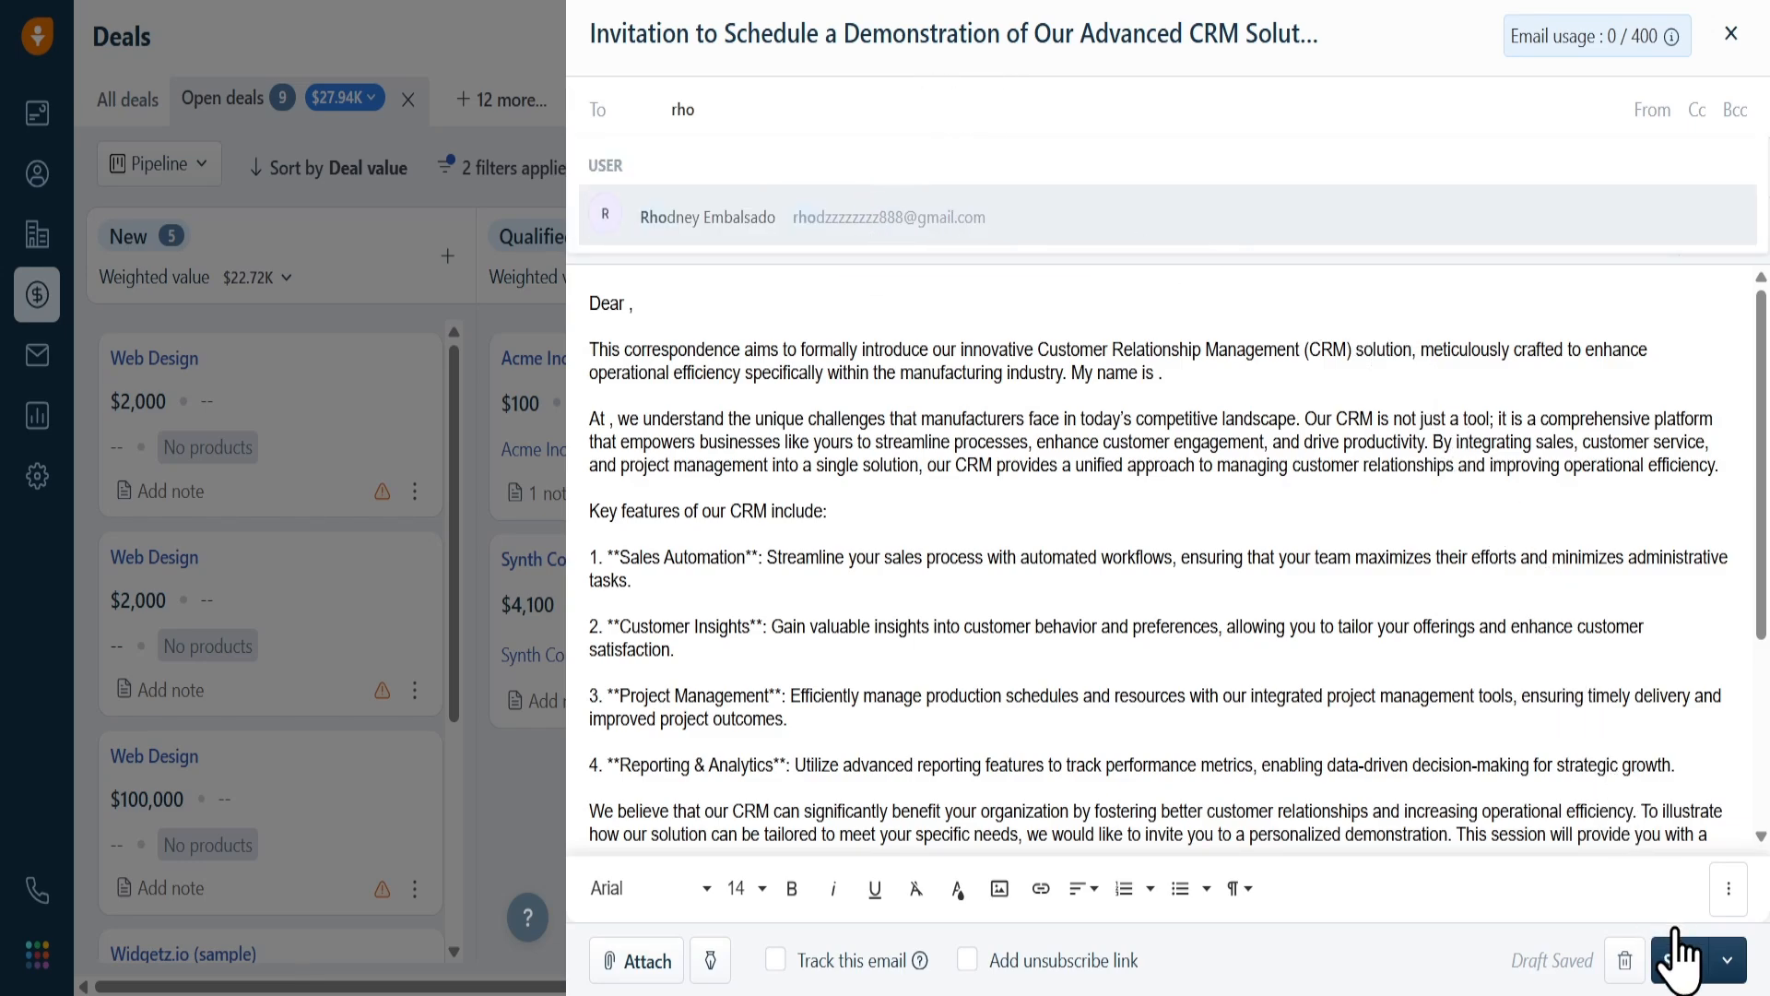
key(Return)
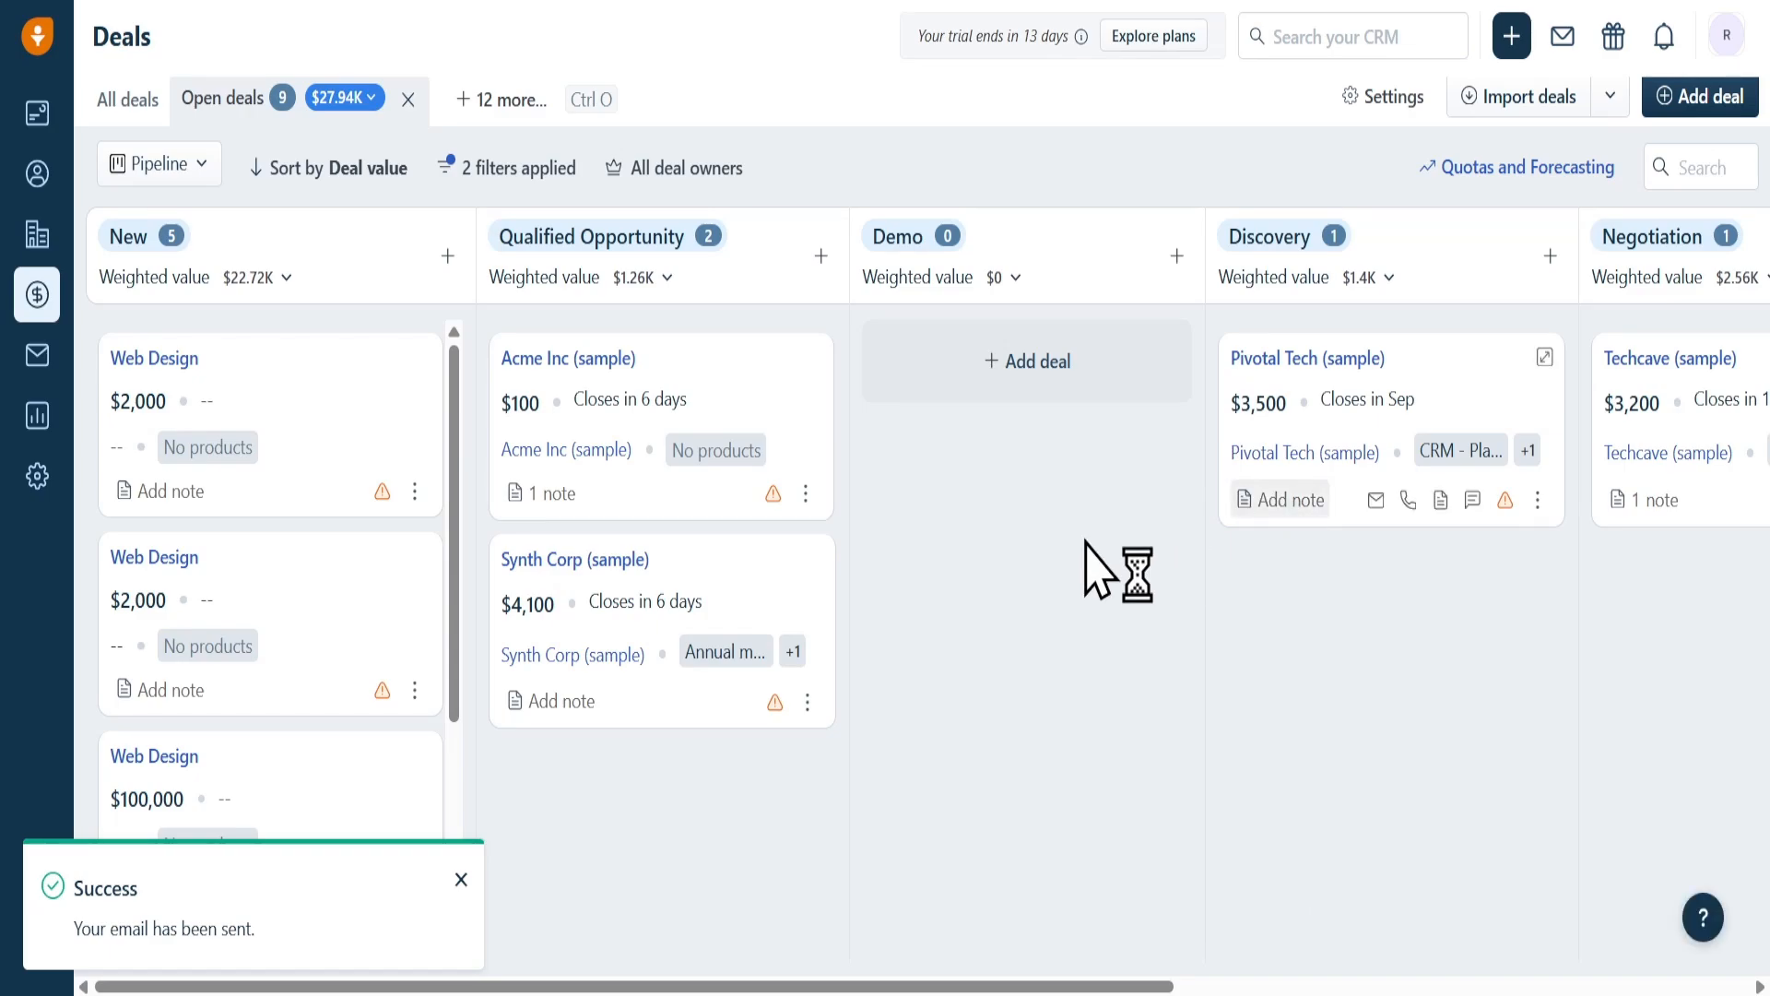
drag(374, 919, 67, 929)
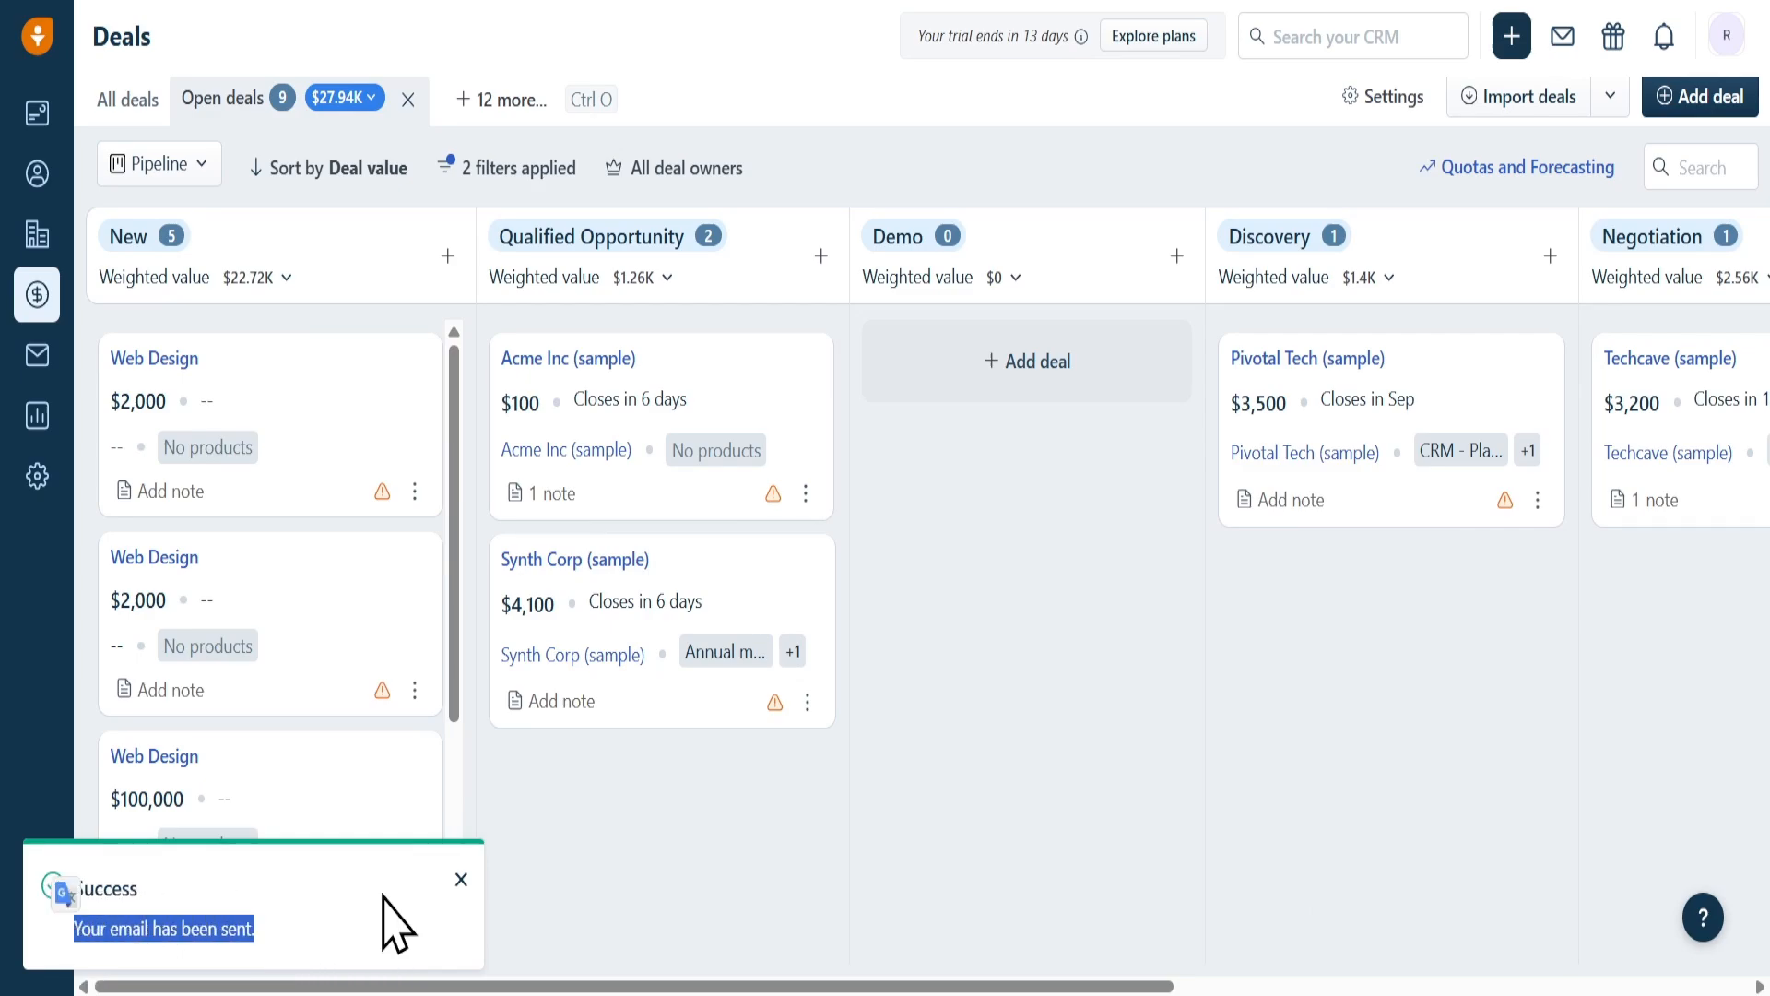